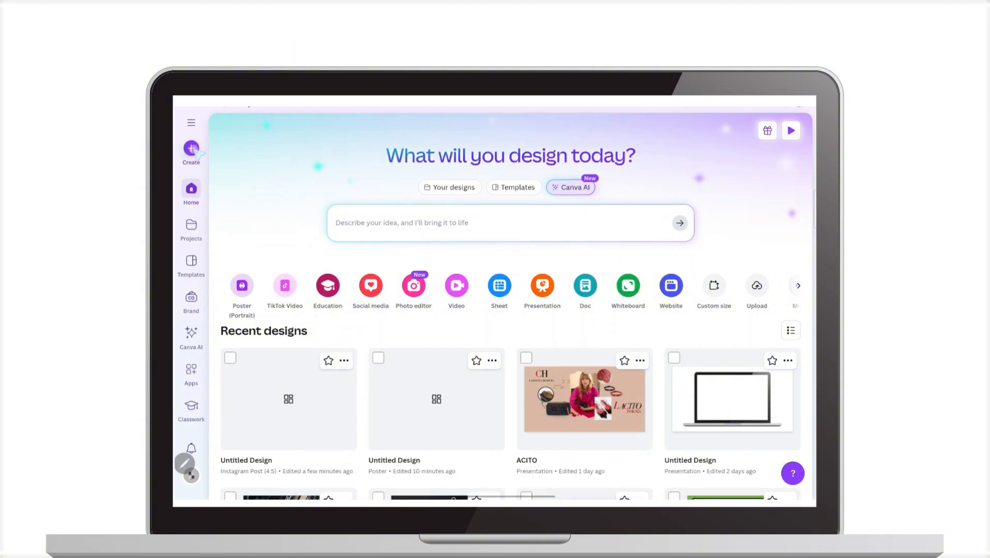
# Create a blank Instagram Post (4:5) design and name it Happy Birthday
pyautogui.click(191, 149)
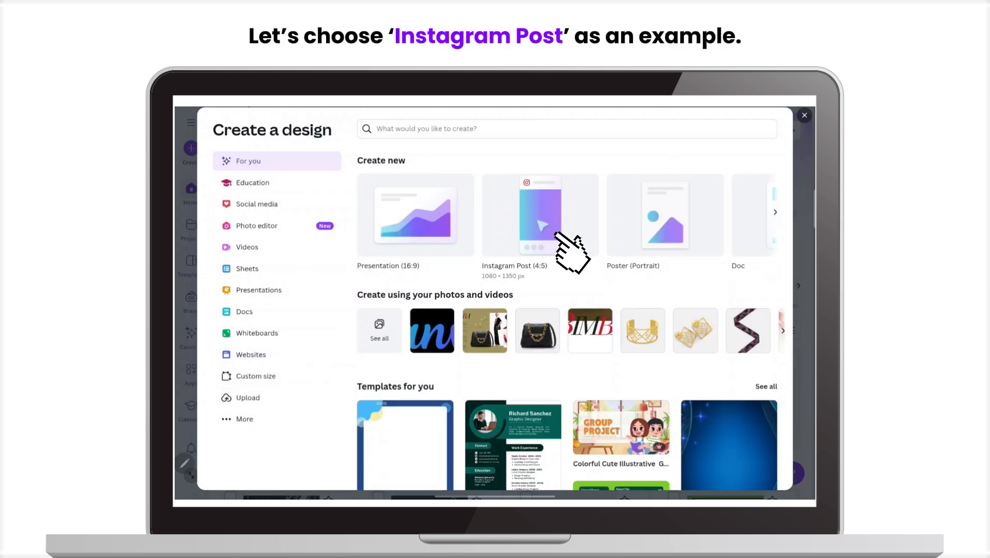
pyautogui.click(538, 214)
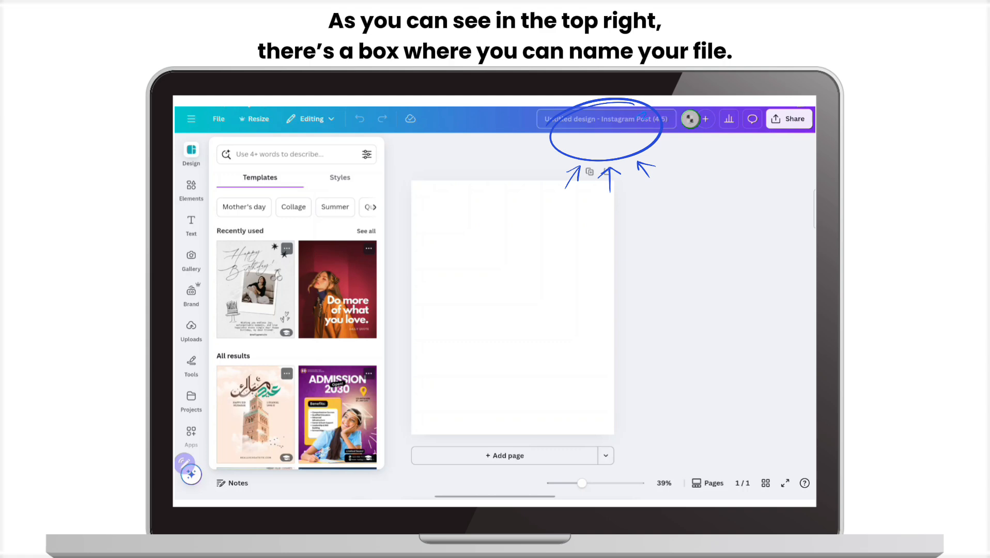
pyautogui.click(633, 119)
pyautogui.write('H')
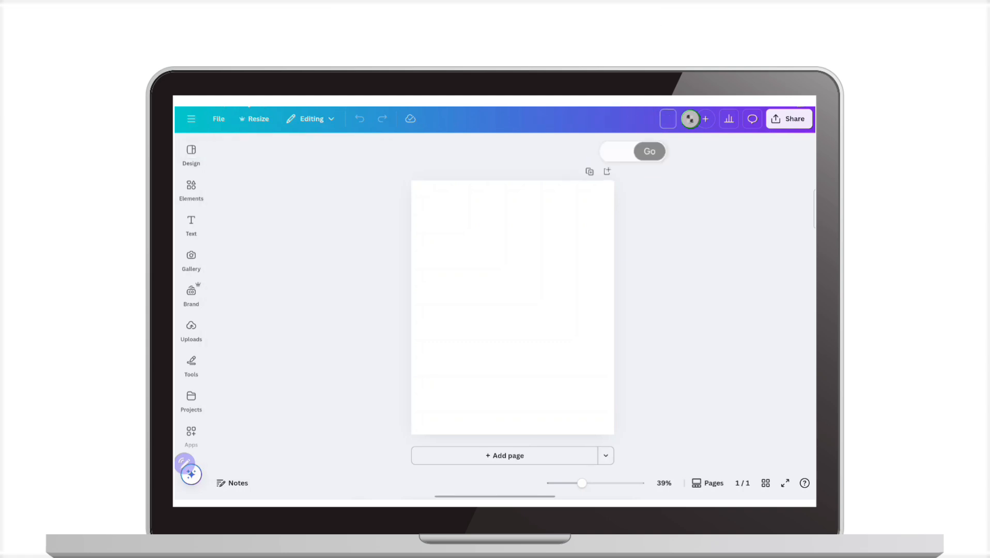
pyautogui.write('appy')
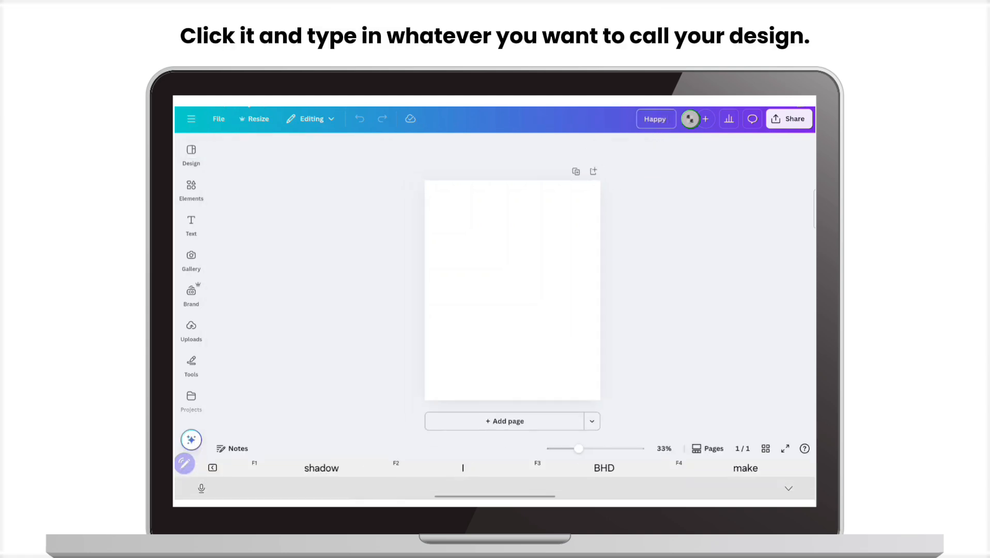
pyautogui.write(' Birthday')
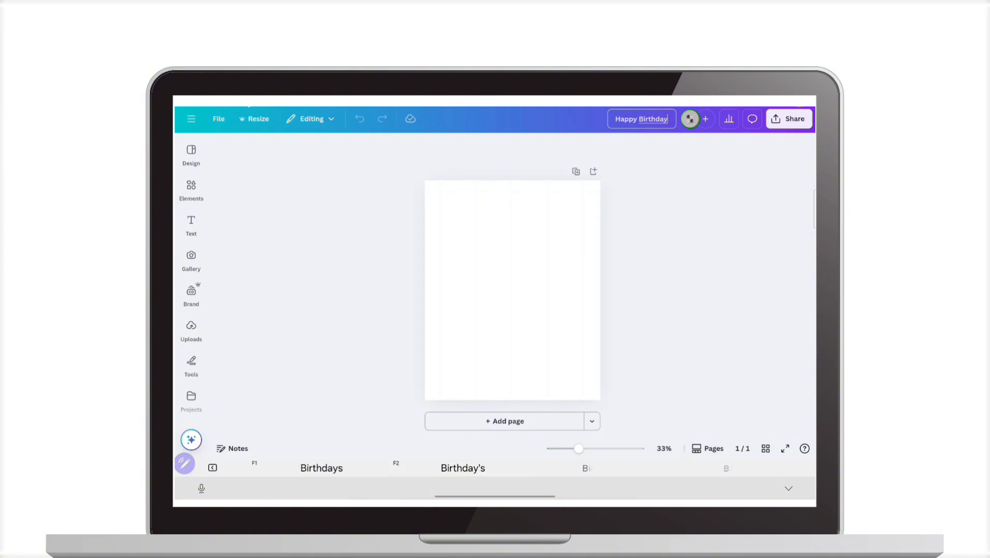
pyautogui.press('Return')
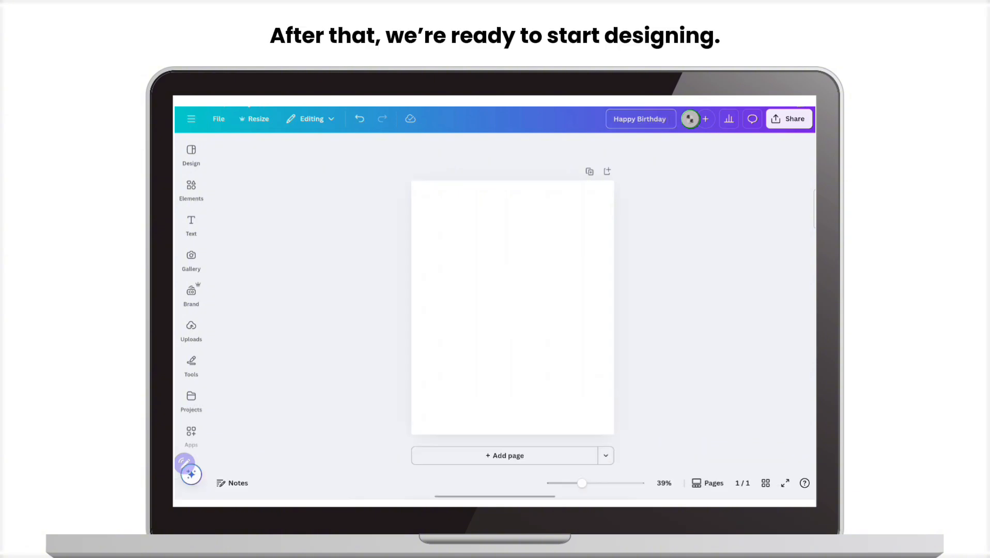
# Browse the design templates and apply the recently used black and white Happy Birthday photo collage template to the page
pyautogui.click(200, 152)
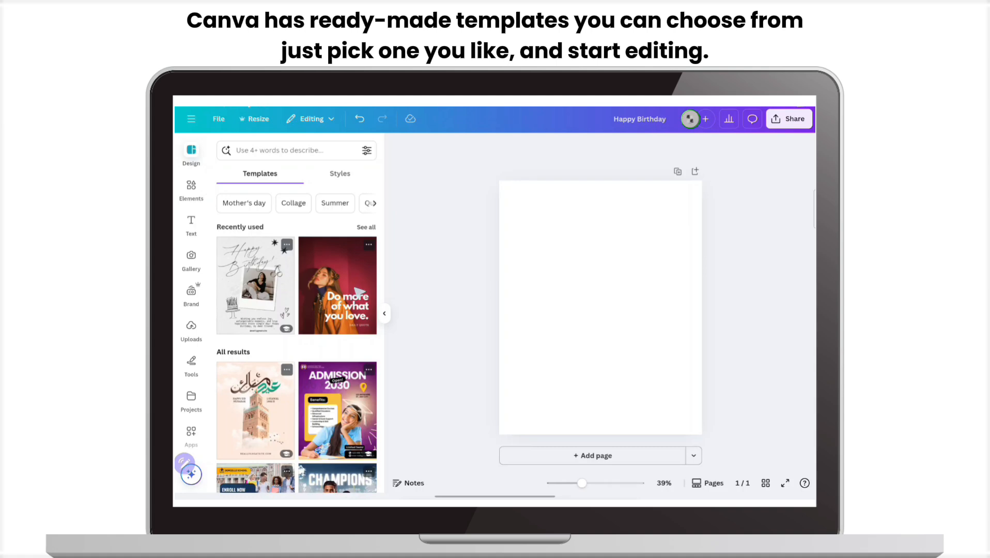
pyautogui.scroll(-5, 360, 323)
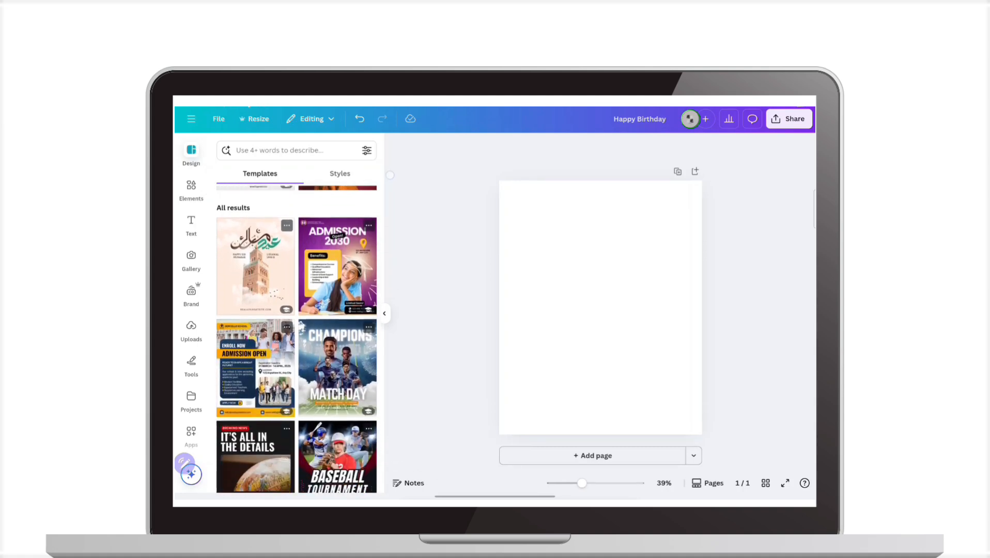
pyautogui.scroll(-3, 297, 338)
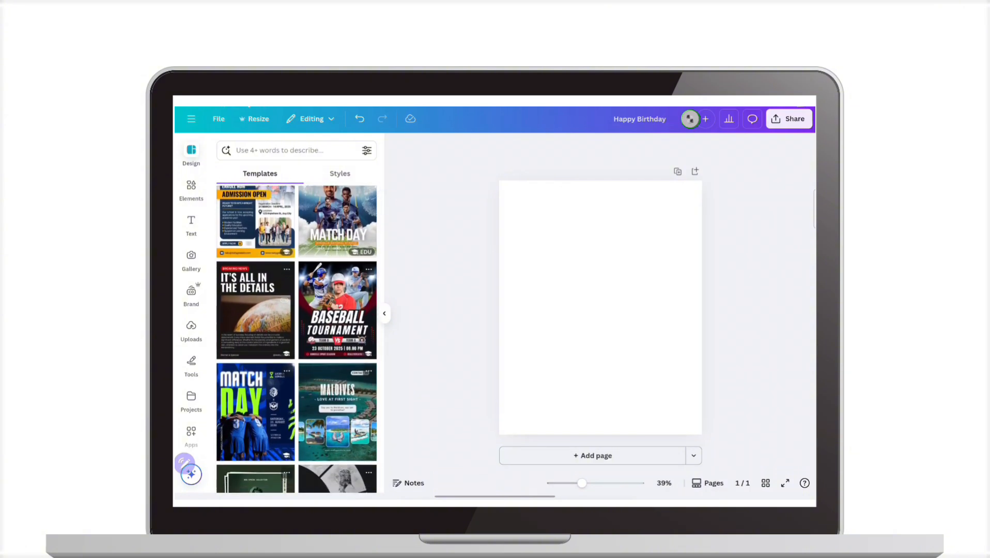
pyautogui.scroll(-5, 297, 338)
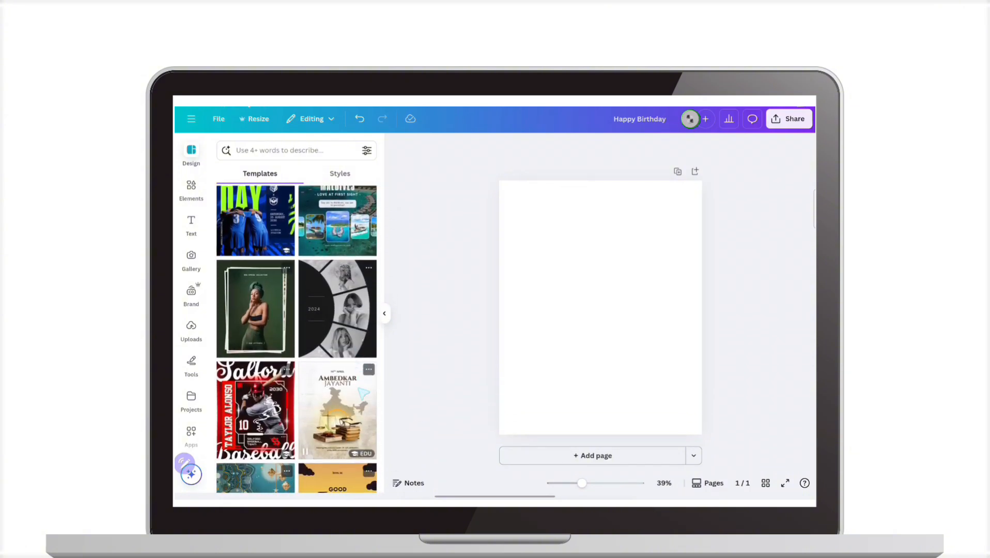
pyautogui.scroll(-3, 296, 338)
pyautogui.scroll(-6, 297, 338)
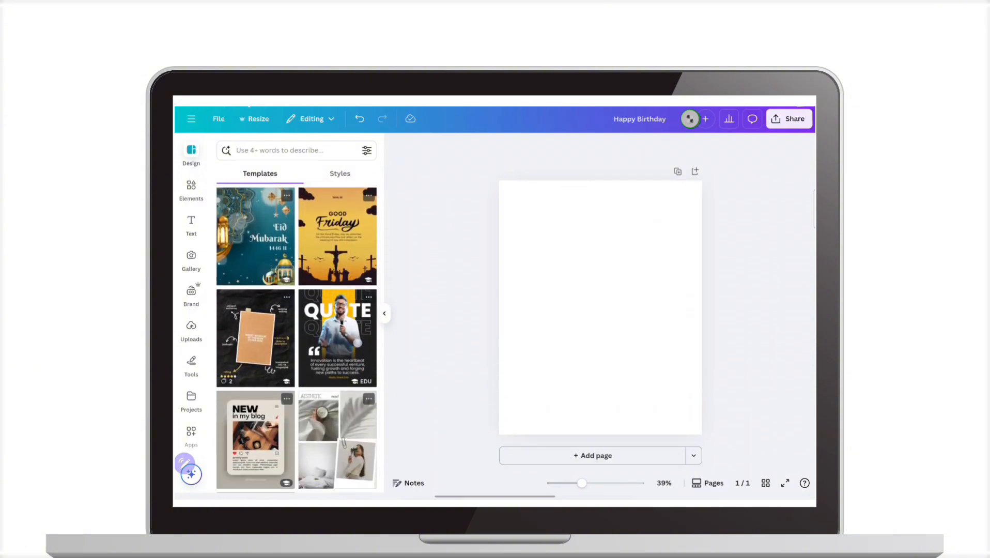
pyautogui.scroll(-2, 297, 338)
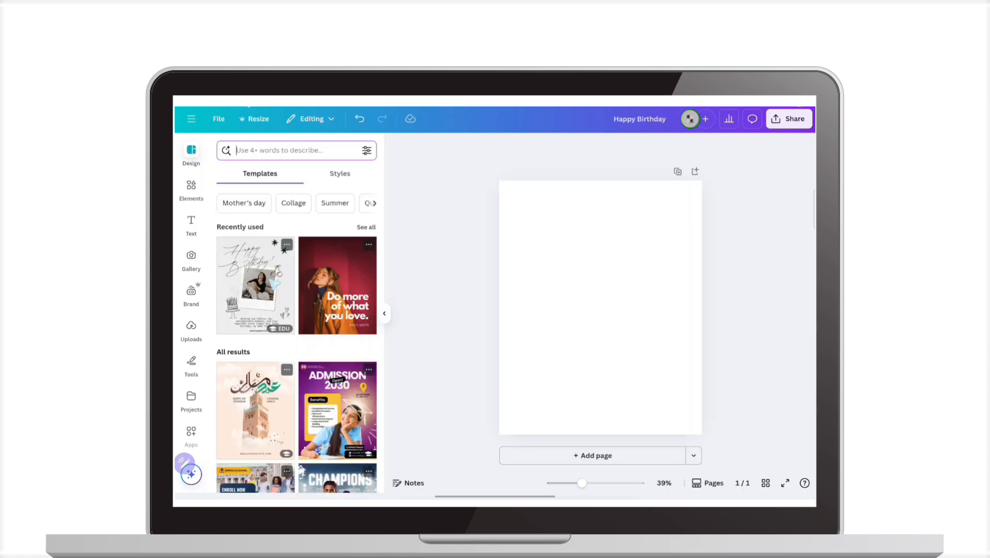
pyautogui.click(254, 274)
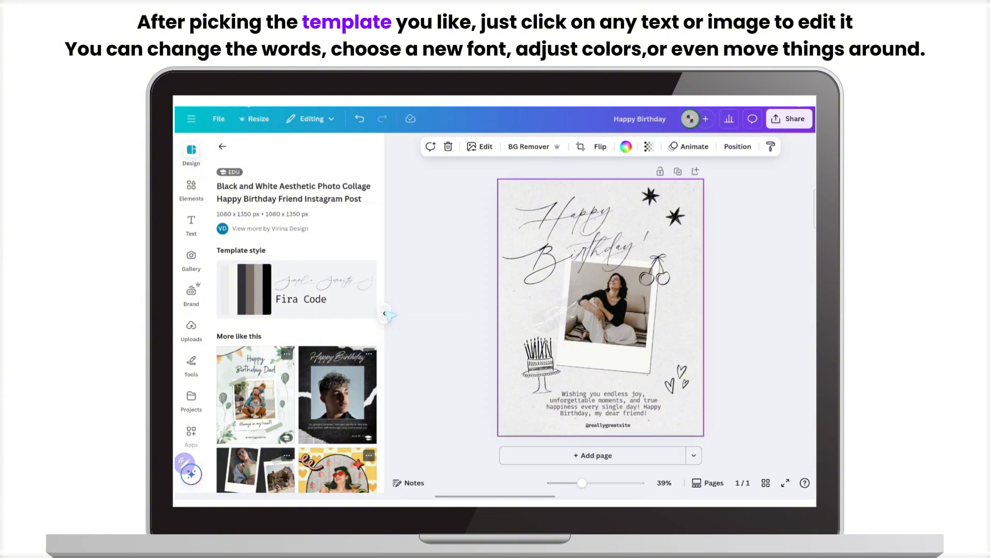
# Nudge the upper black star slightly down and left, and the other black star slightly right
pyautogui.click(385, 313)
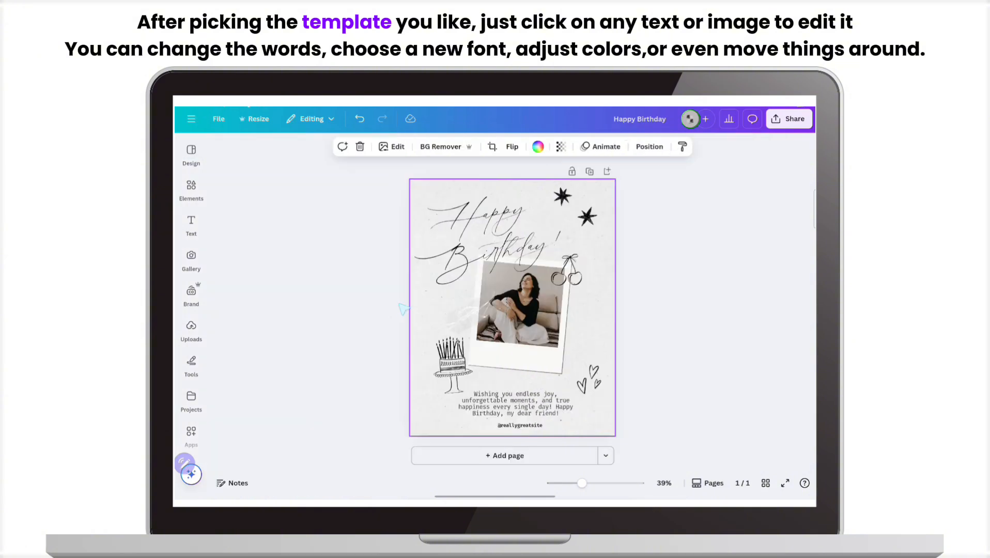
pyautogui.click(568, 189)
pyautogui.moveTo(599, 200)
pyautogui.mouseDown()
pyautogui.moveTo(587, 196)
pyautogui.moveTo(595, 203)
pyautogui.mouseUp()
pyautogui.click(637, 203)
pyautogui.click(592, 210)
pyautogui.moveTo(600, 244); pyautogui.dragTo(602, 245)
pyautogui.click(621, 303)
# Shift the hearts graphic slightly left and the birthday cake drawing slightly up and left
pyautogui.click(600, 378)
pyautogui.moveTo(602, 417)
pyautogui.mouseDown()
pyautogui.moveTo(574, 398)
pyautogui.moveTo(592, 410)
pyautogui.mouseUp()
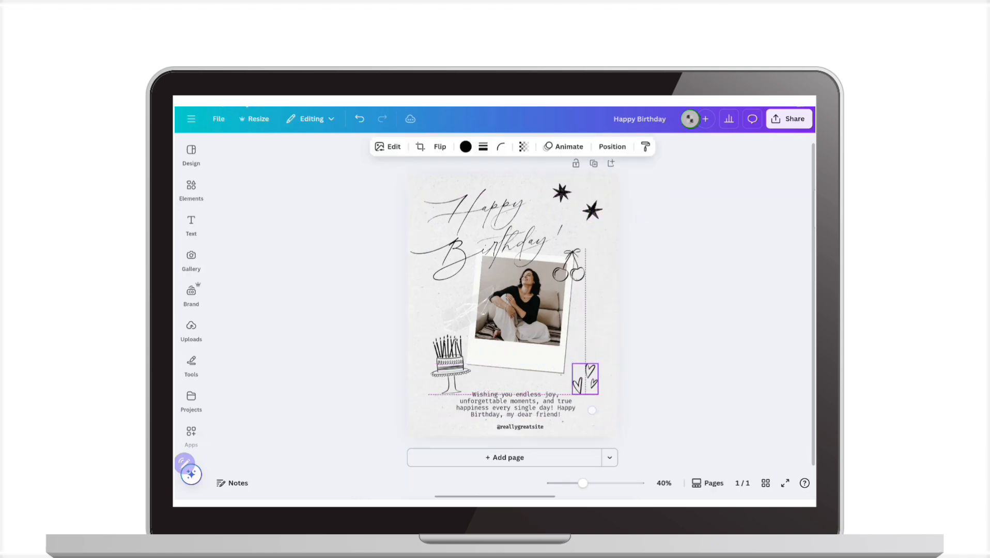
pyautogui.click(450, 370)
pyautogui.moveTo(462, 383); pyautogui.dragTo(461, 380)
pyautogui.click(630, 309)
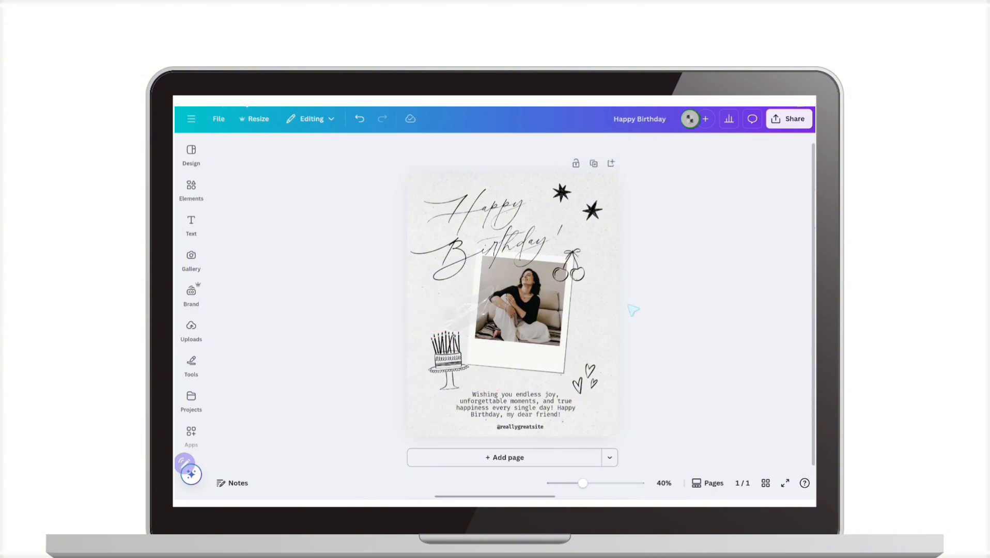
pyautogui.click(511, 222)
pyautogui.click(527, 305)
pyautogui.click(563, 397)
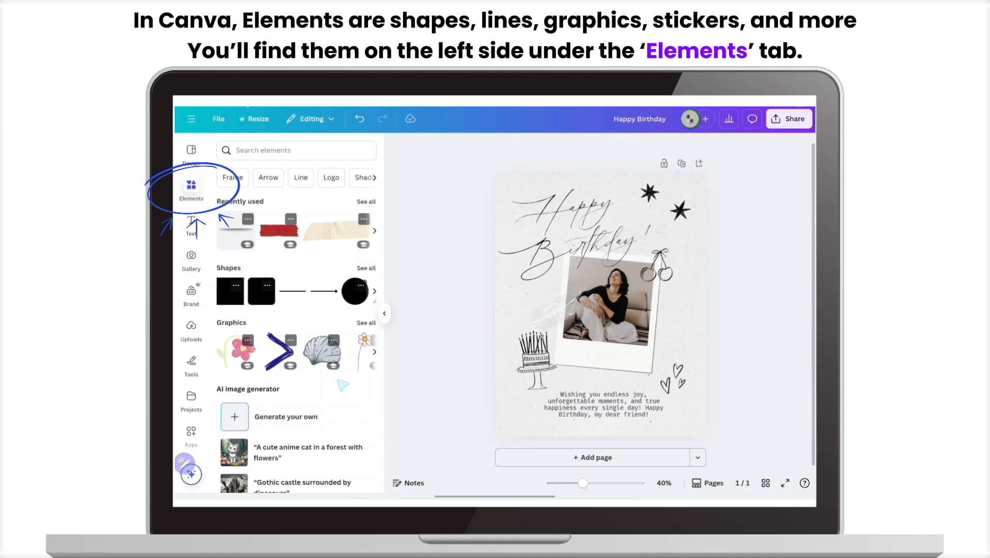
# Browse the elements library, search it for "doodle line" and narrow the results to graphics
pyautogui.scroll(-5, 342, 385)
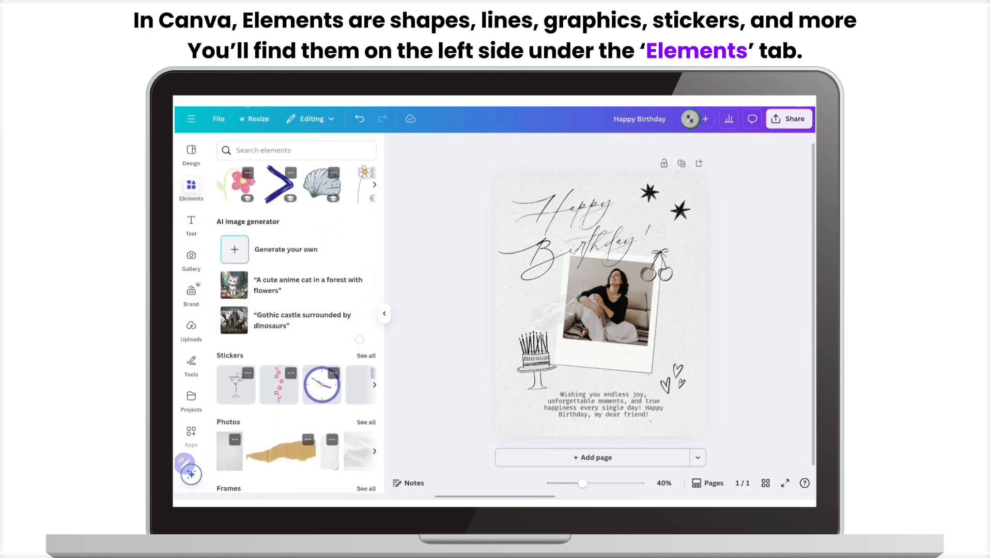
pyautogui.scroll(-3, 296, 325)
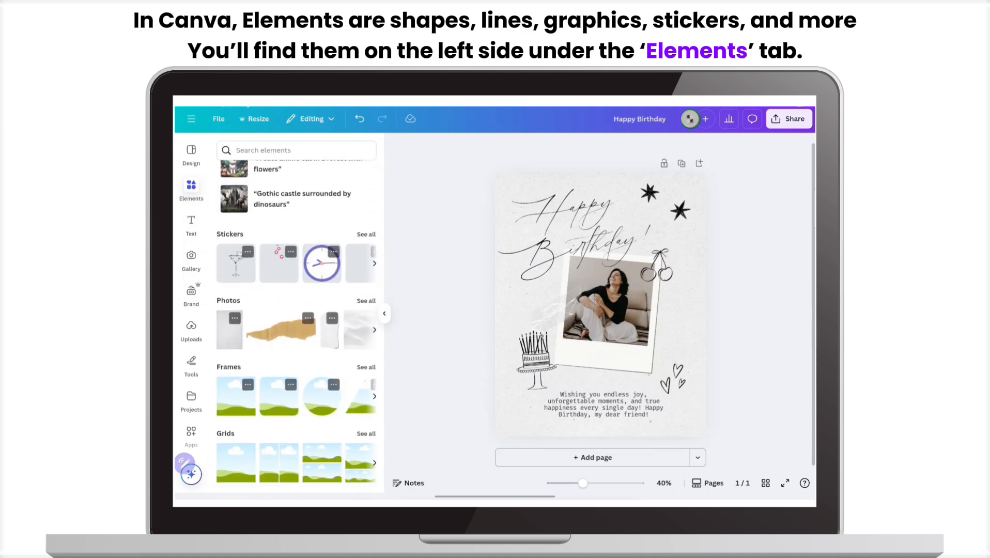
pyautogui.scroll(-5, 355, 299)
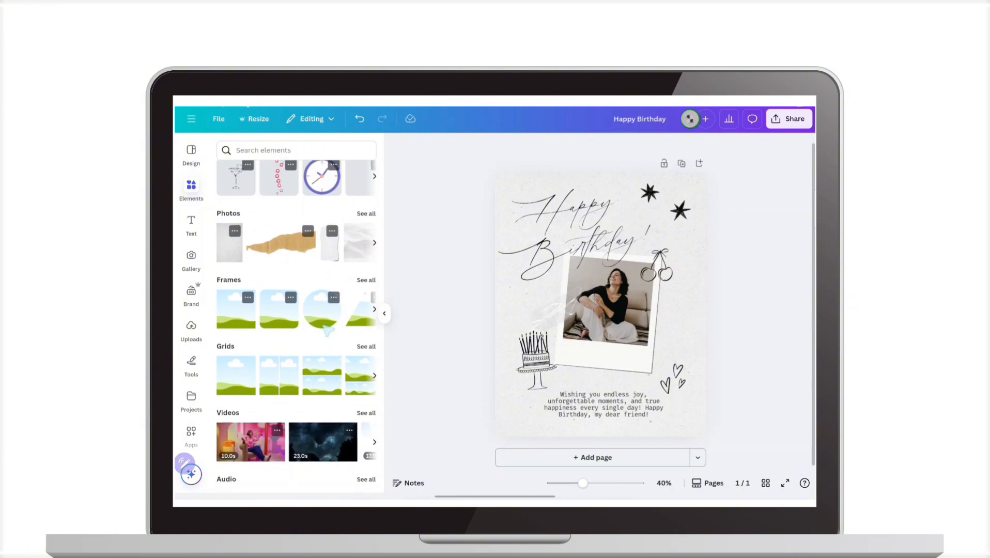
pyautogui.scroll(-7, 355, 299)
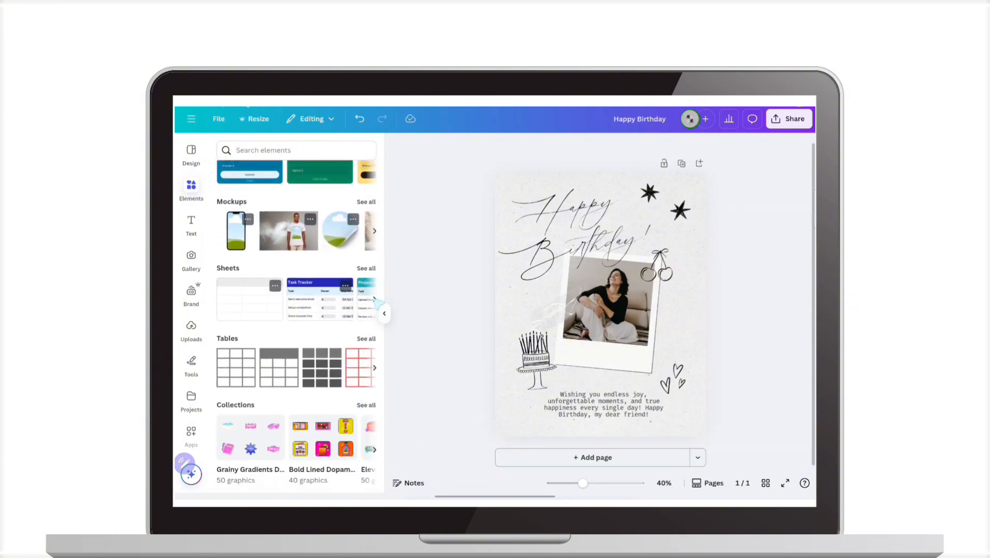
pyautogui.scroll(15, 361, 403)
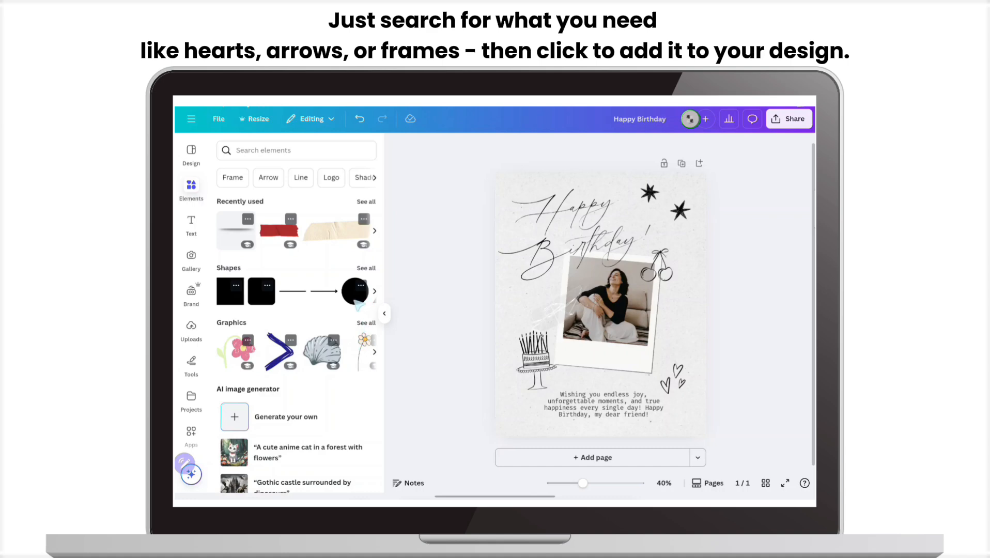
pyautogui.click(296, 151)
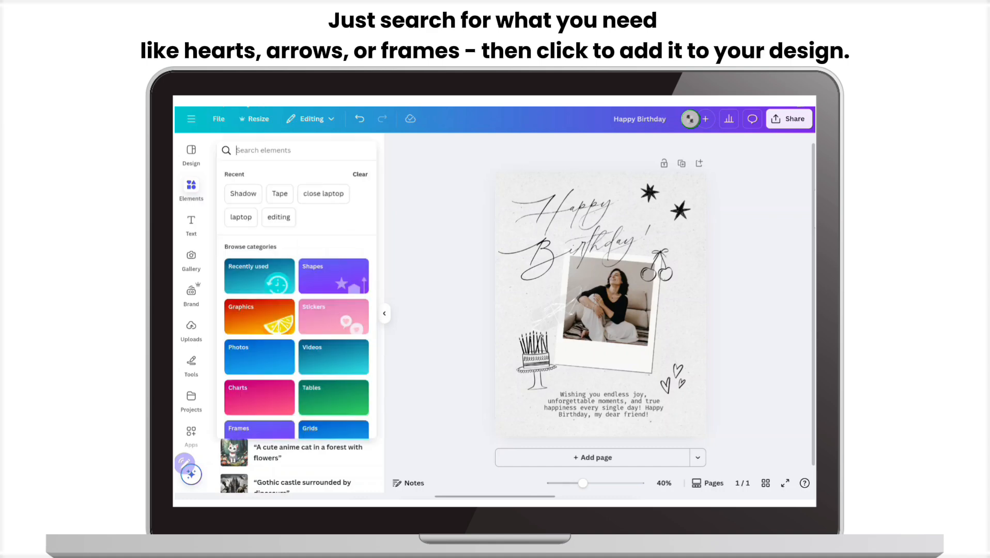
pyautogui.write('doodle')
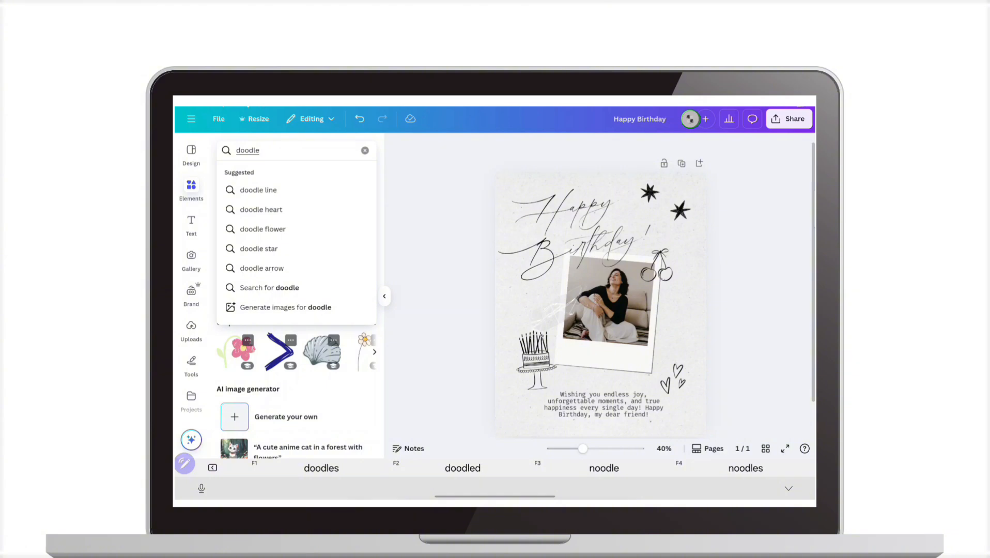
pyautogui.click(279, 190)
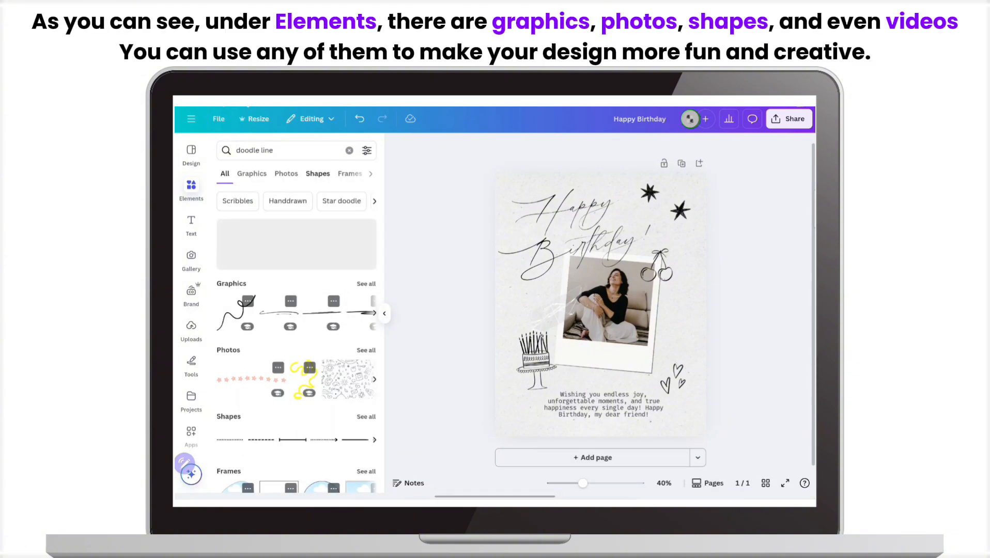
pyautogui.click(259, 174)
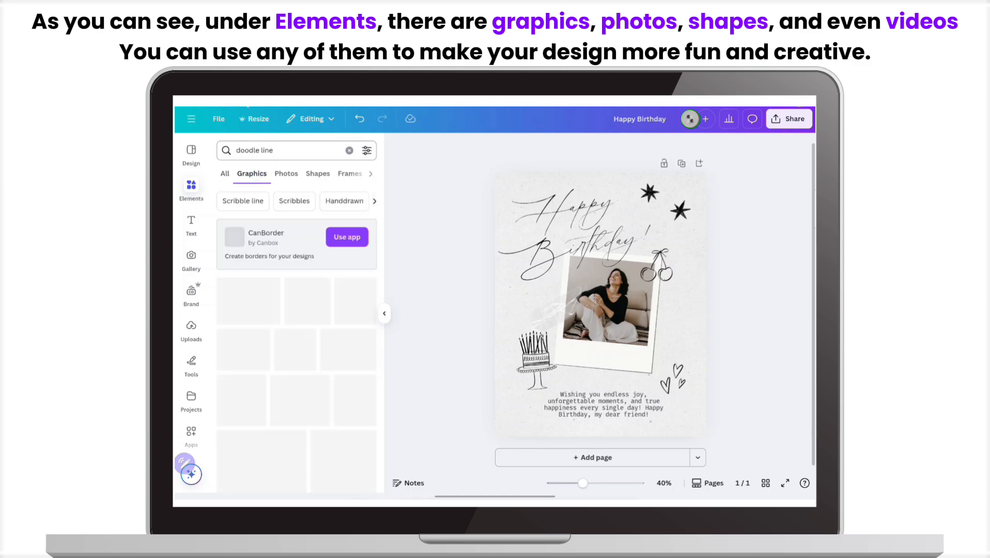
pyautogui.scroll(-2, 366, 371)
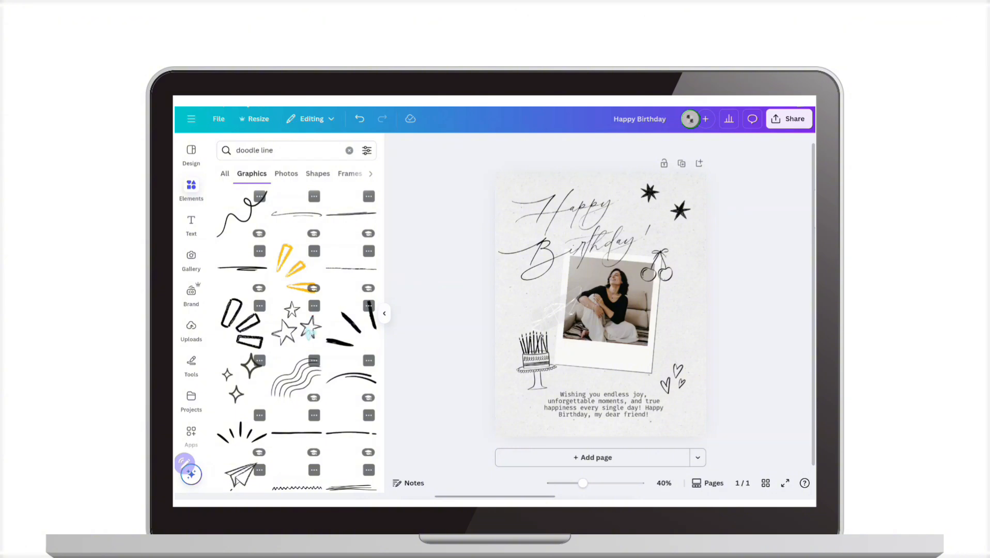
# Add the outlined three-star doodle beside the Happy Birthday heading, and undo the last changes to the heading and stars
pyautogui.click(309, 329)
pyautogui.moveTo(618, 333); pyautogui.dragTo(647, 205)
pyautogui.click(642, 205)
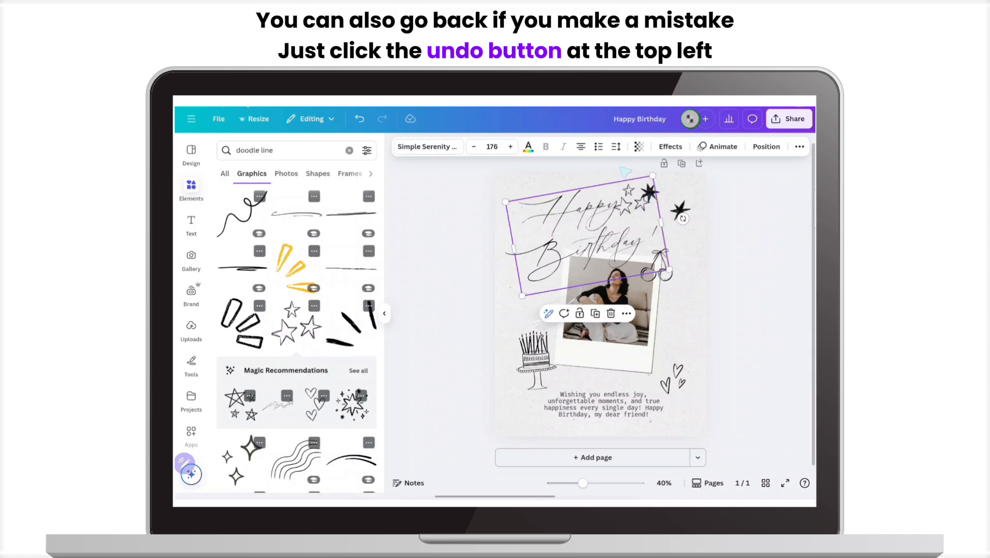
pyautogui.click(359, 119)
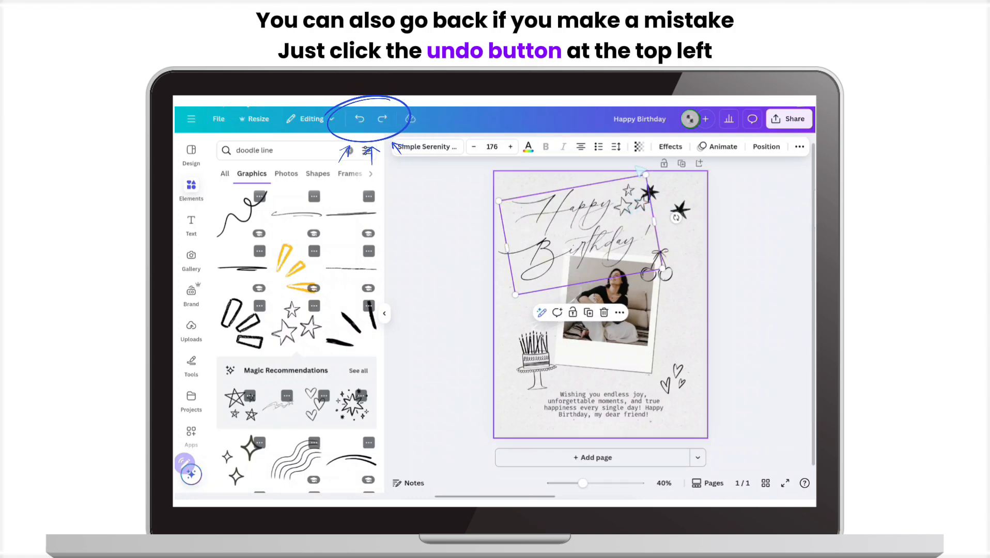
# Move the three-star doodle to the page's lower-left corner, rotate it slightly and adjust its position
pyautogui.click(662, 216)
pyautogui.moveTo(666, 215); pyautogui.dragTo(517, 419)
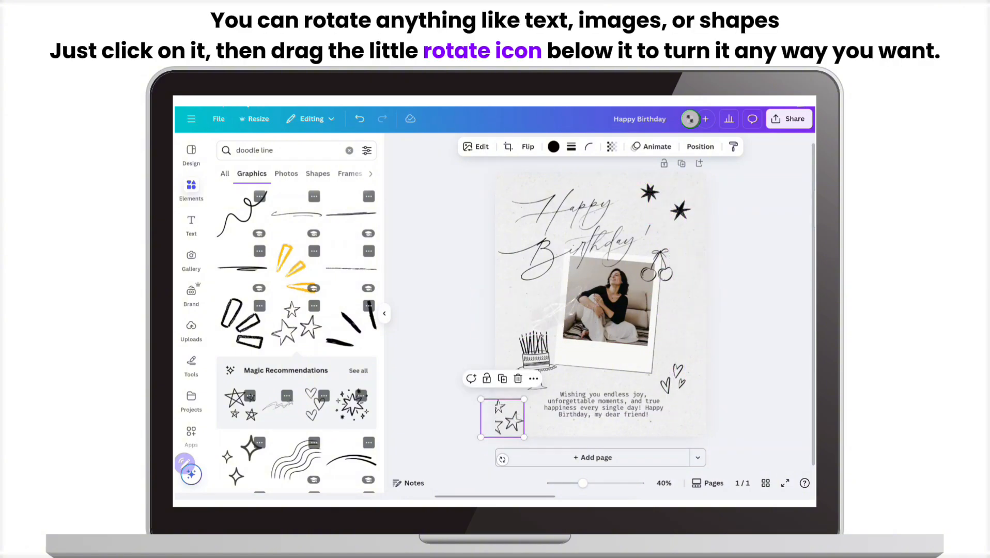
pyautogui.moveTo(502, 459)
pyautogui.mouseDown()
pyautogui.moveTo(520, 459)
pyautogui.moveTo(506, 459)
pyautogui.mouseUp()
pyautogui.moveTo(512, 418); pyautogui.dragTo(514, 424)
pyautogui.click(756, 352)
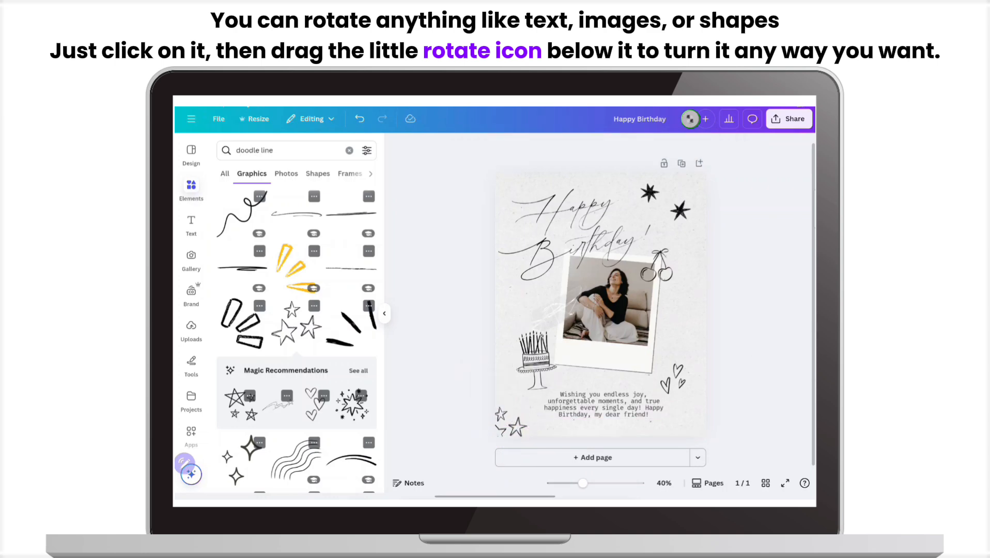
# Duplicate the lower of the two black stars beside the Happy Birthday heading and place the copy to the right of the photo
pyautogui.scroll(-5, 366, 323)
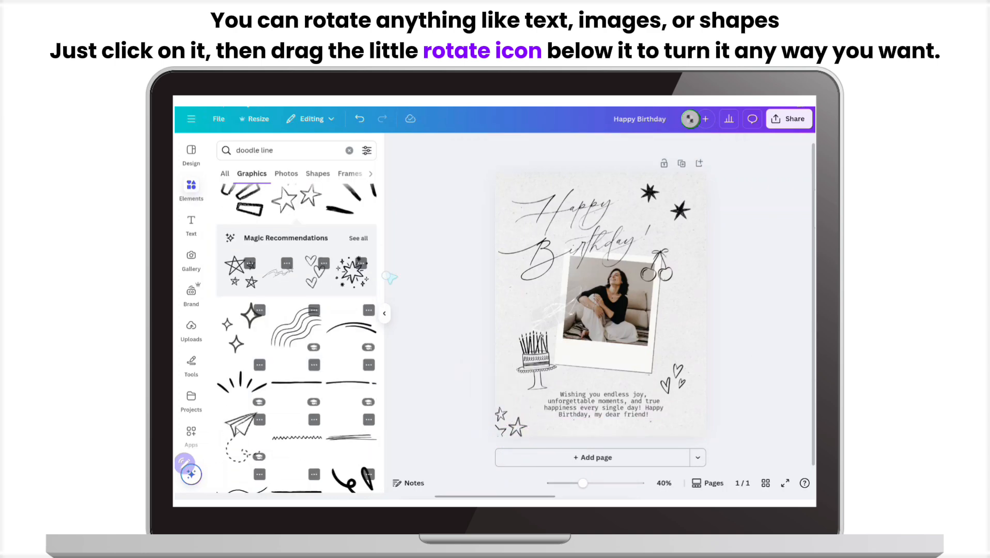
pyautogui.scroll(-5, 368, 457)
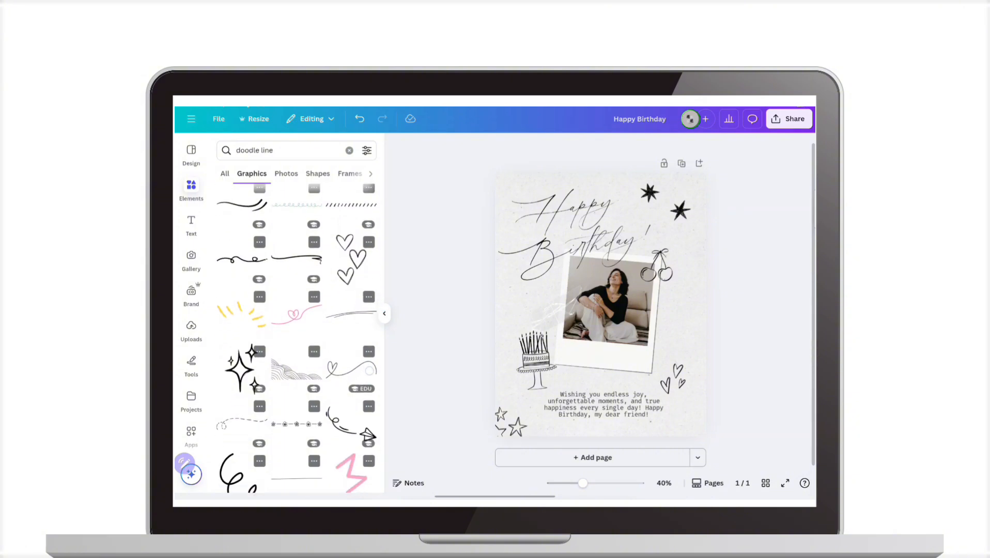
pyautogui.click(385, 313)
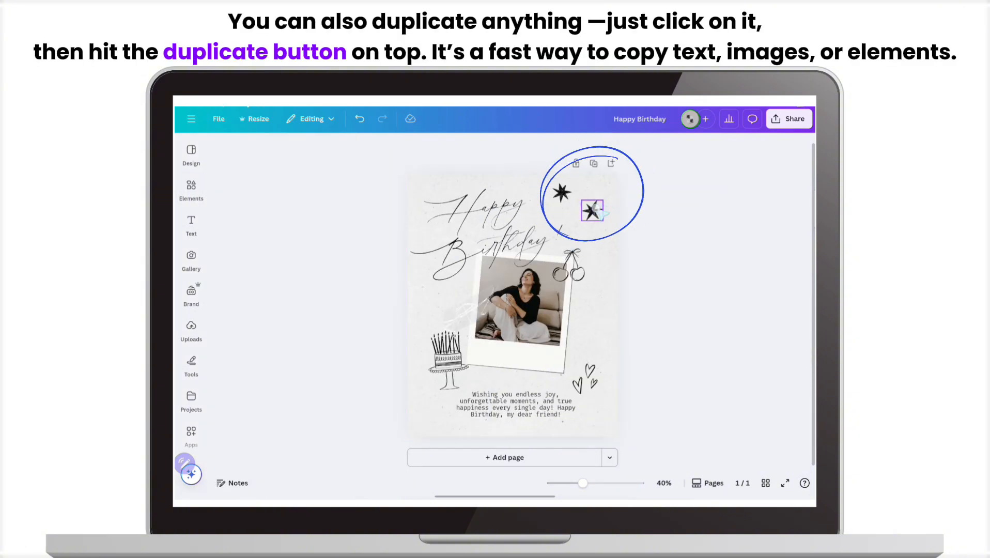
pyautogui.click(592, 210)
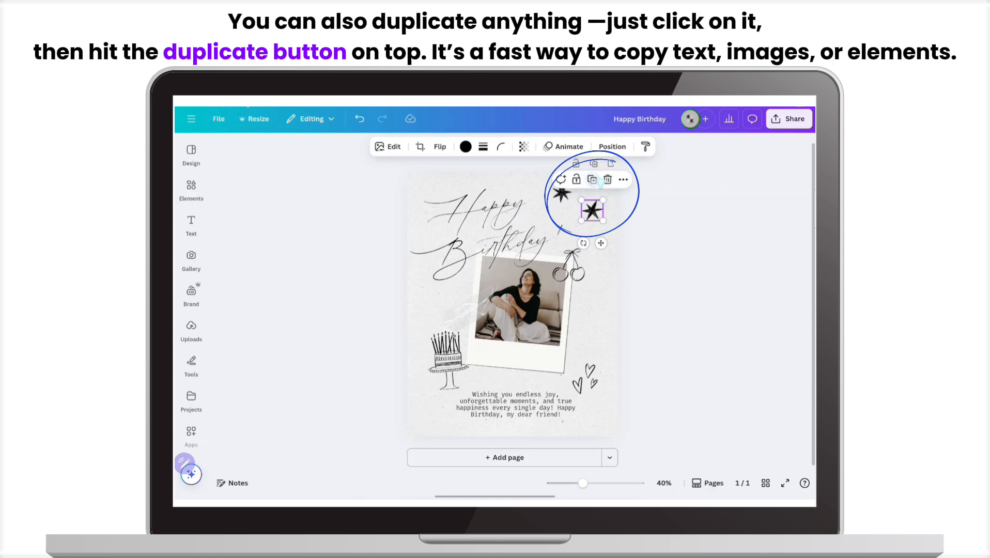
pyautogui.click(592, 179)
pyautogui.moveTo(602, 219); pyautogui.dragTo(592, 305)
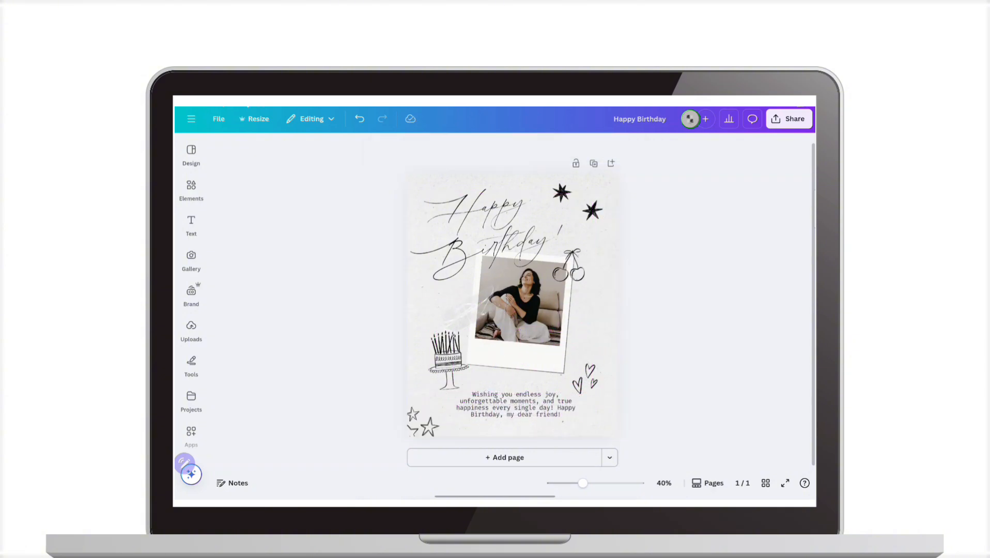
# Browse the default text styles, recently used text and font combinations available for adding new text
pyautogui.click(192, 225)
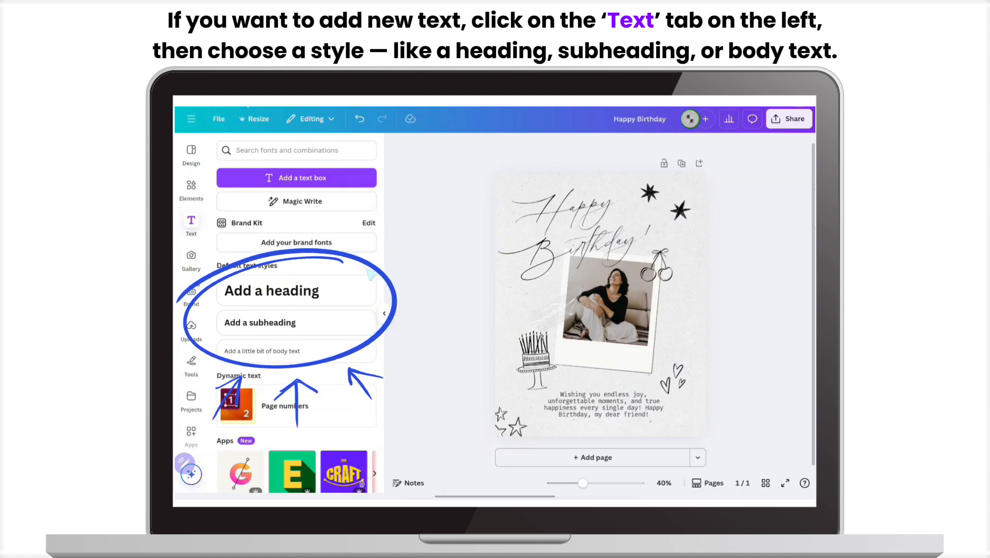
pyautogui.scroll(-4, 364, 362)
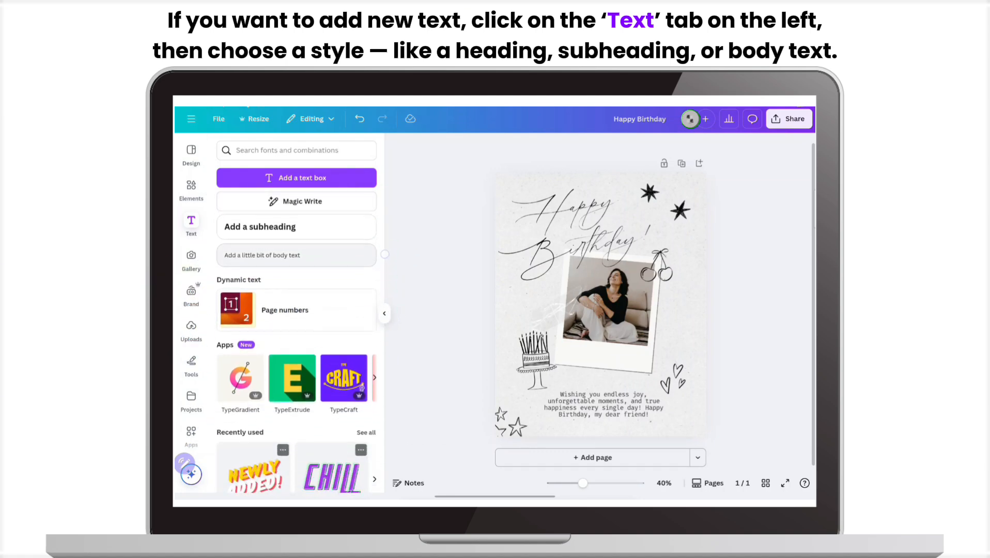
pyautogui.scroll(-3, 360, 330)
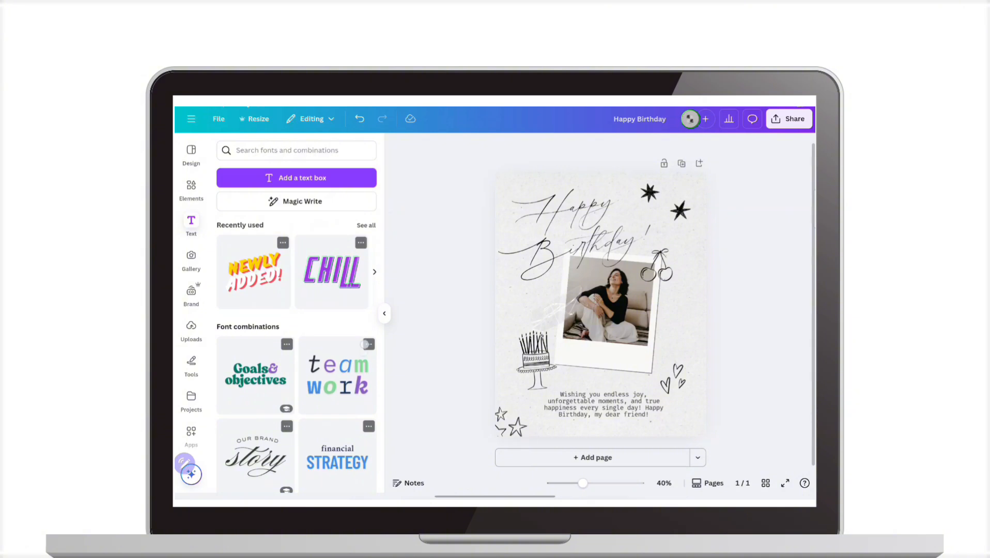
pyautogui.scroll(-3, 365, 344)
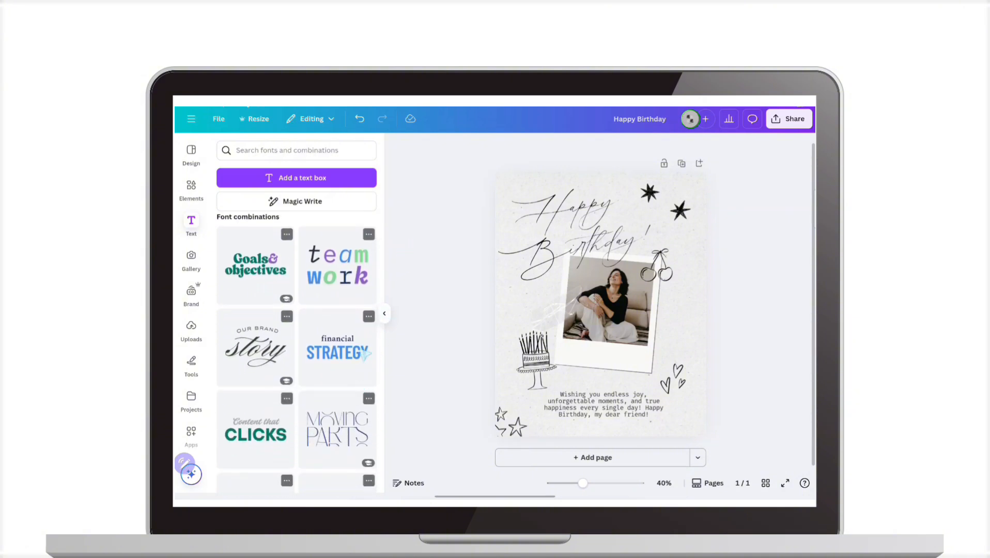
# Open the birthday greeting text below the photo for editing
pyautogui.click(559, 405)
pyautogui.click(532, 406)
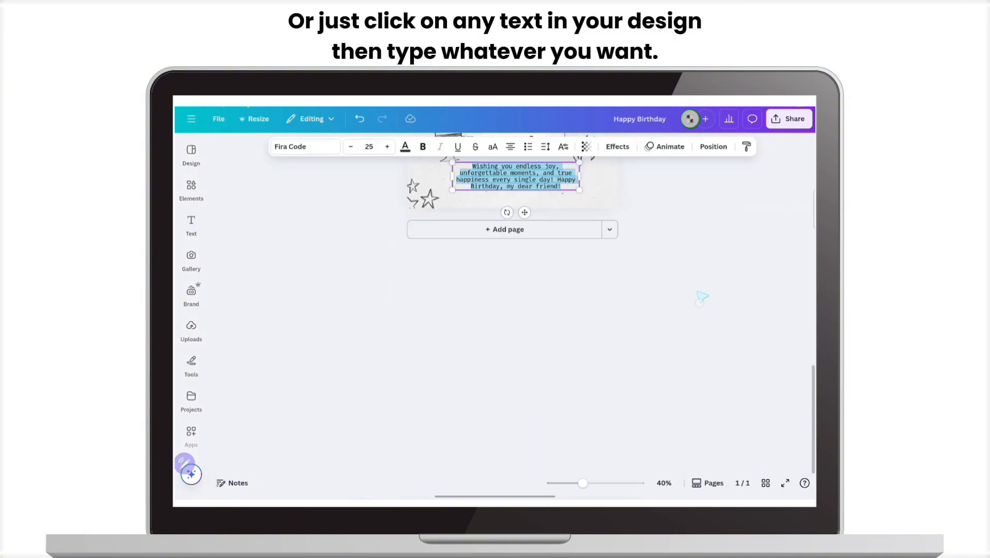
pyautogui.scroll(4, 665, 380)
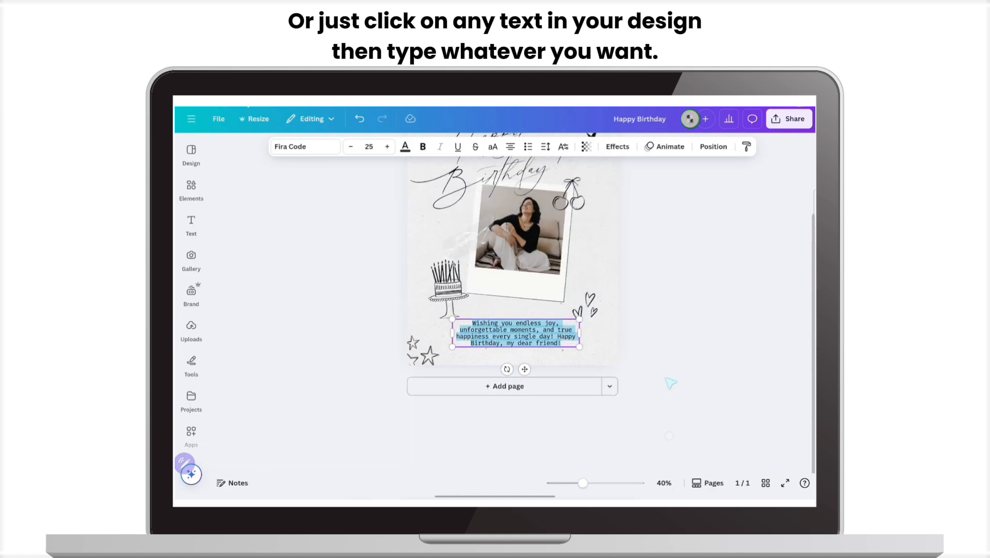
pyautogui.click(667, 362)
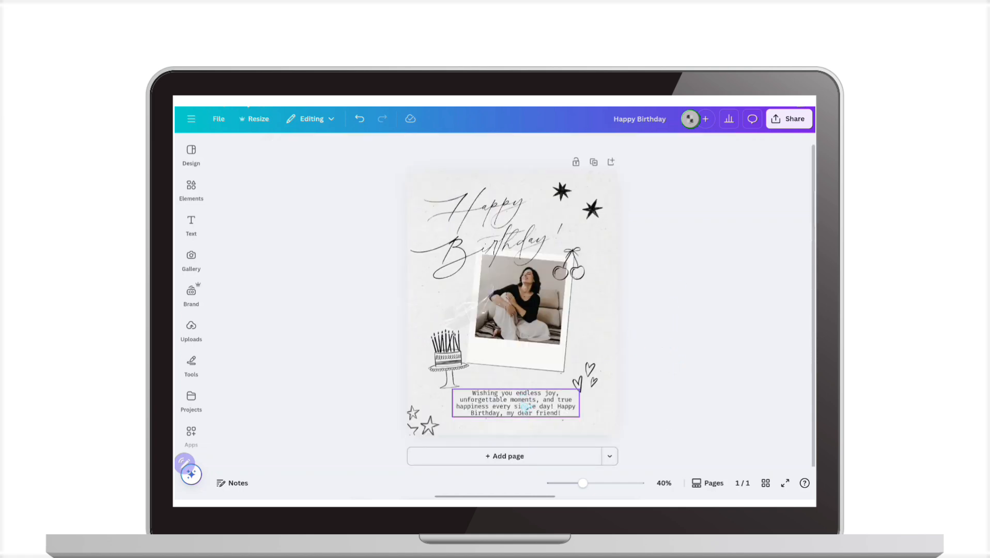
# Try several fonts on the birthday greeting below the photo, including Roboto and Arimo, and set it to Canva Sans
pyautogui.click(525, 408)
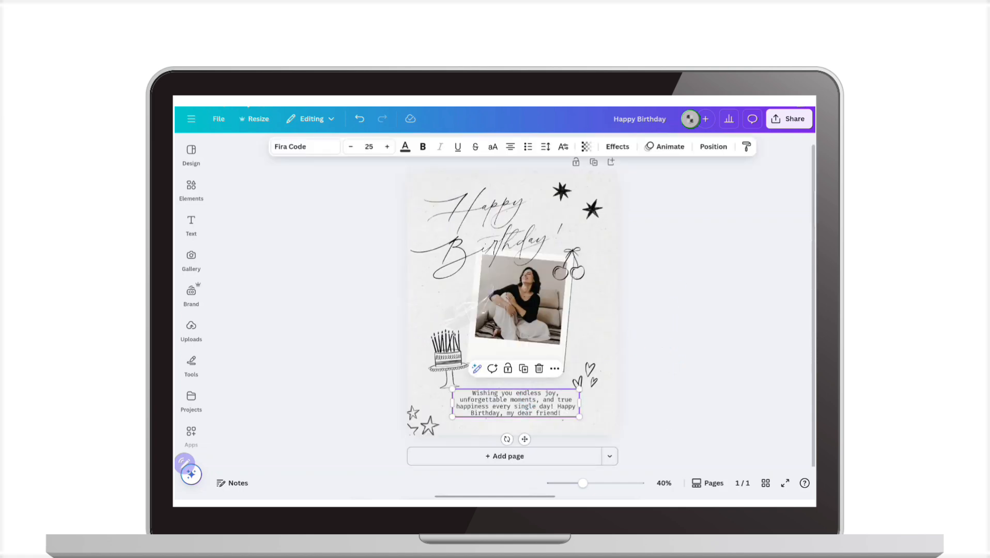
pyautogui.click(304, 147)
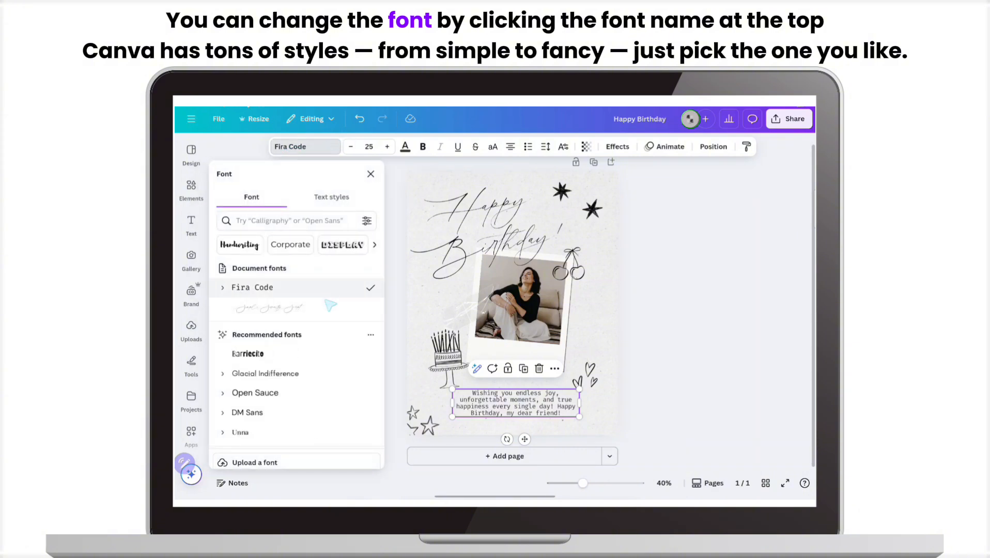
pyautogui.scroll(-3, 360, 281)
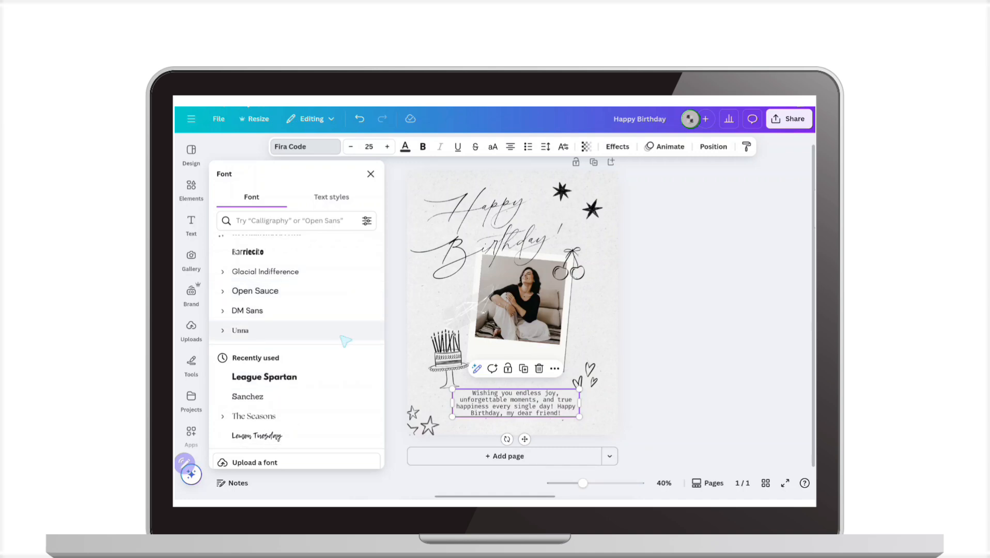
pyautogui.click(305, 330)
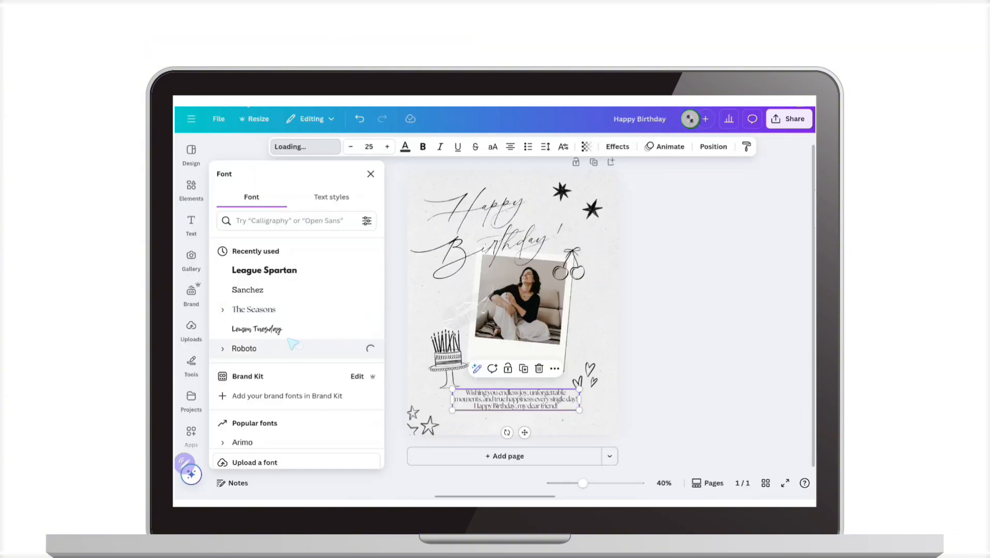
pyautogui.scroll(-3, 279, 401)
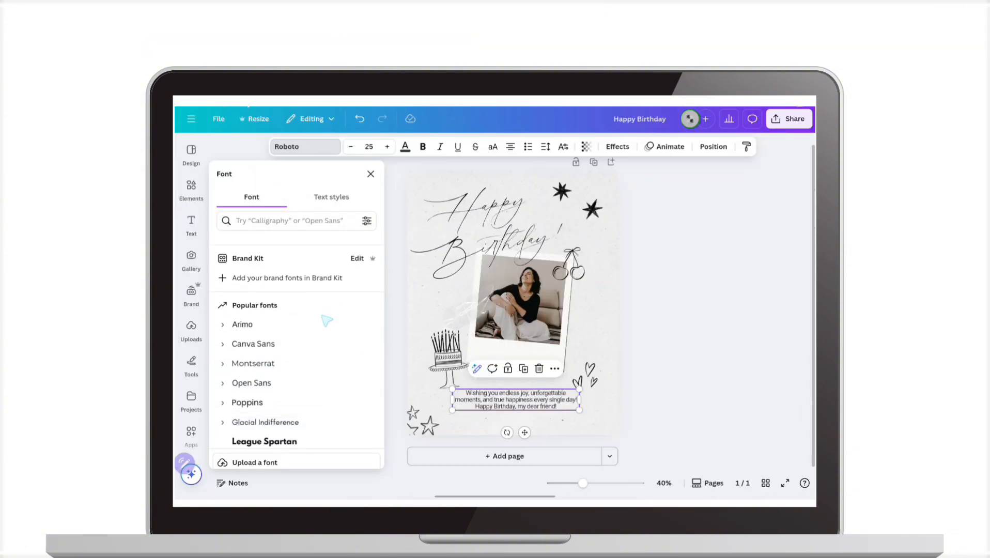
pyautogui.click(323, 344)
pyautogui.click(297, 325)
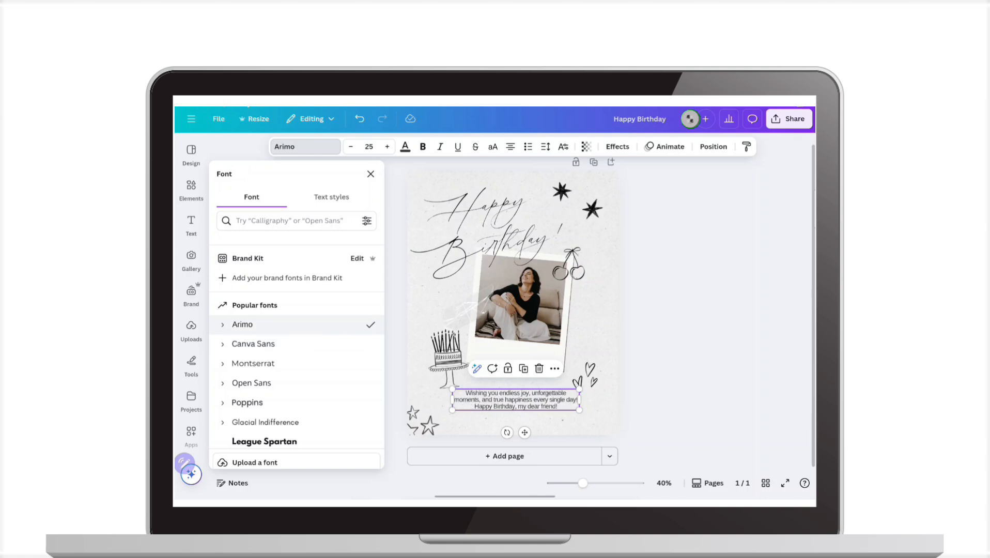
pyautogui.click(295, 344)
pyautogui.click(687, 315)
# View the uploaded images, and draw a red heart freehand on each side of the photo with the marker
pyautogui.click(192, 331)
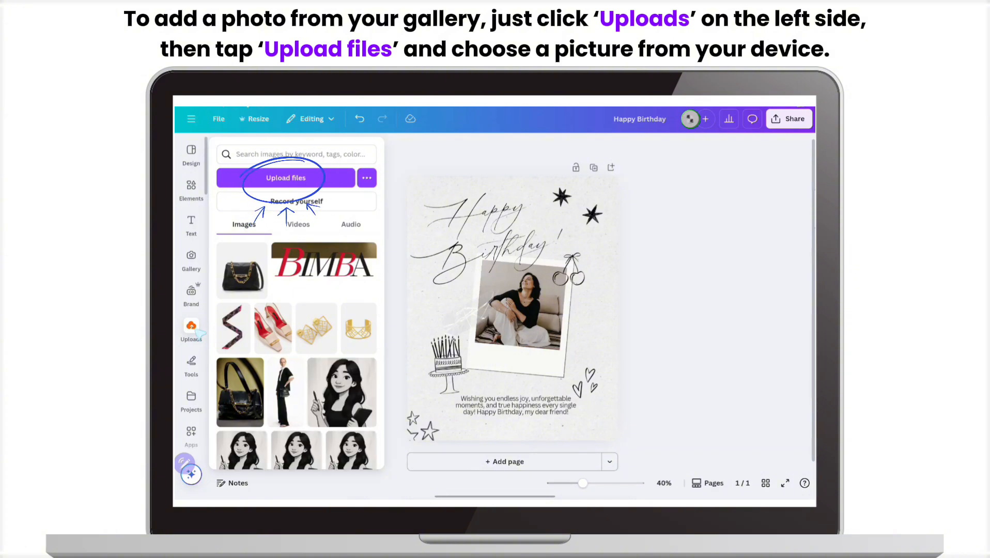
pyautogui.click(192, 364)
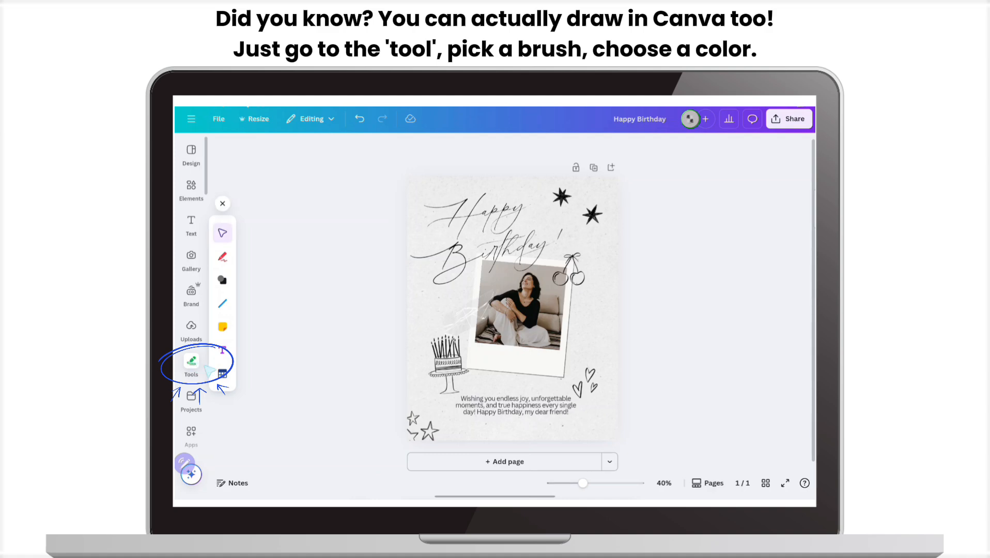
pyautogui.click(223, 257)
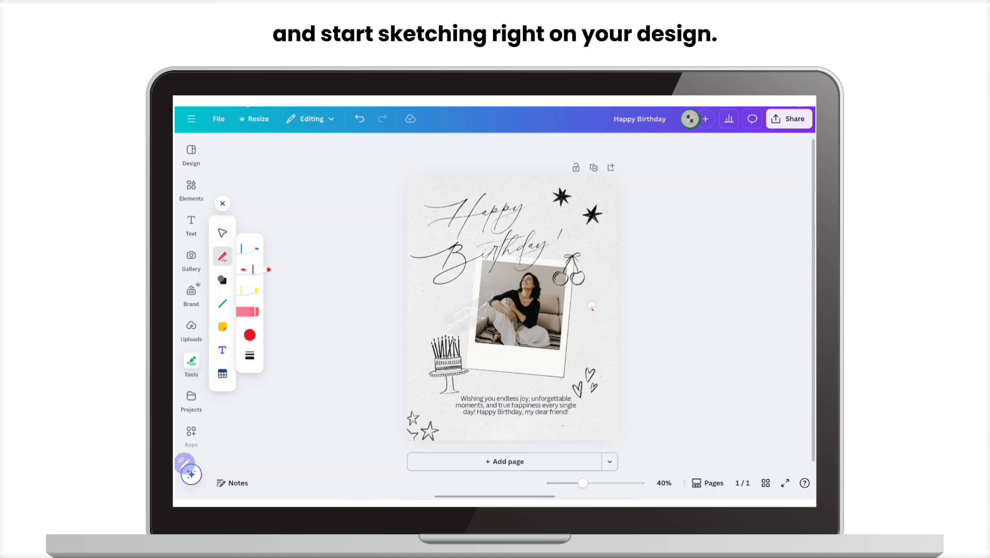
pyautogui.moveTo(589, 309)
pyautogui.mouseDown()
pyautogui.moveTo(586, 327)
pyautogui.moveTo(603, 300)
pyautogui.moveTo(590, 300)
pyautogui.mouseUp()
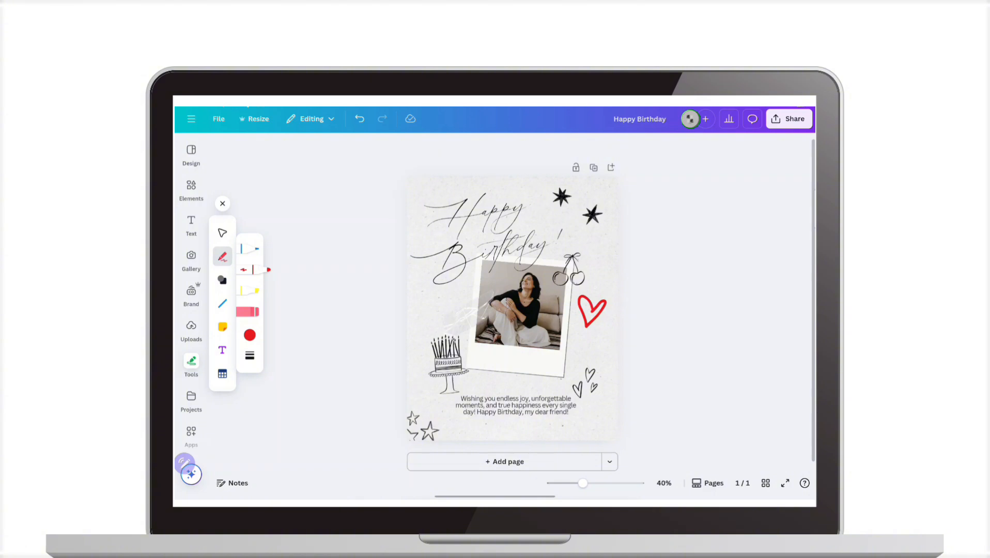
pyautogui.moveTo(431, 298)
pyautogui.mouseDown()
pyautogui.moveTo(433, 313)
pyautogui.moveTo(445, 291)
pyautogui.moveTo(434, 300)
pyautogui.mouseUp()
# Erase both red hearts beside the photo and leave drawing mode
pyautogui.click(261, 310)
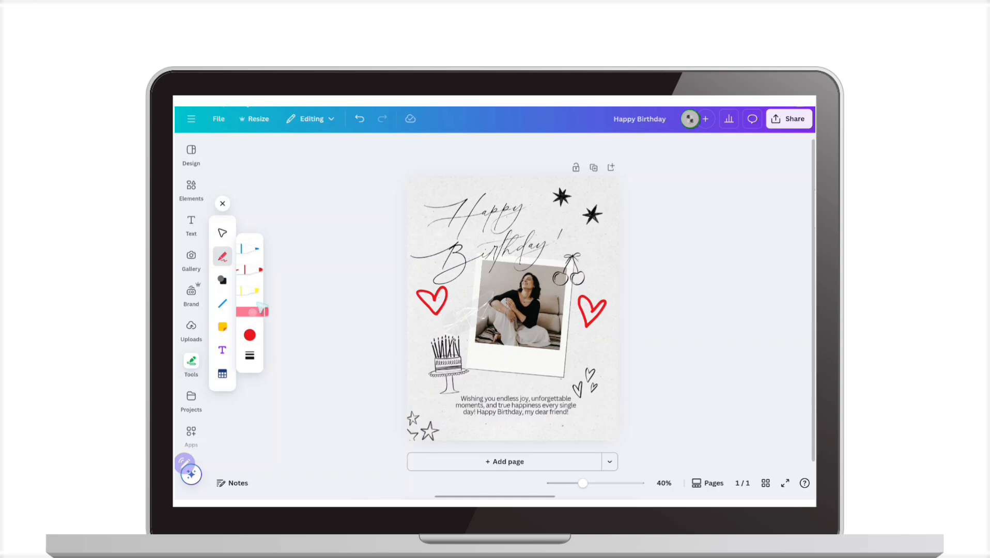
pyautogui.moveTo(450, 311); pyautogui.dragTo(436, 311)
pyautogui.moveTo(601, 313); pyautogui.dragTo(595, 317)
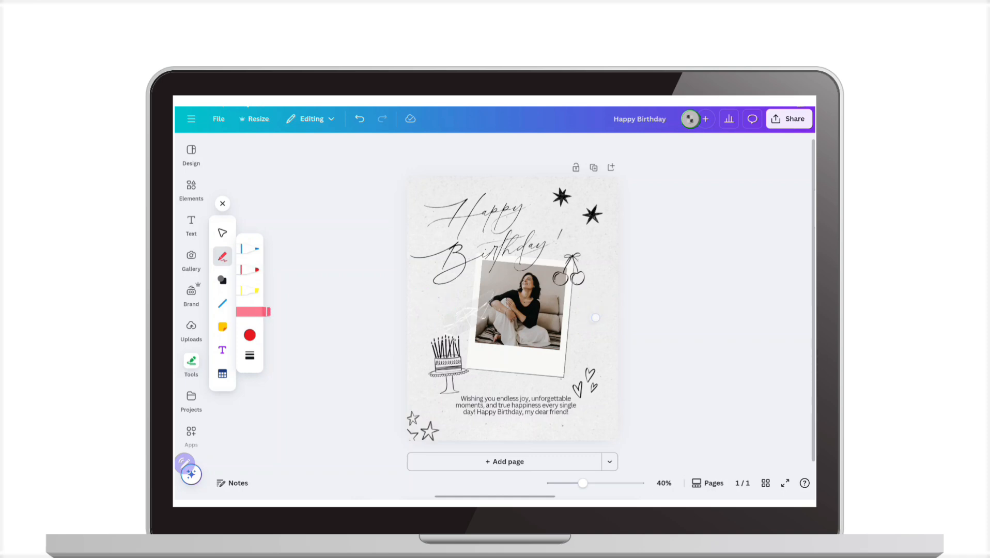
pyautogui.click(222, 203)
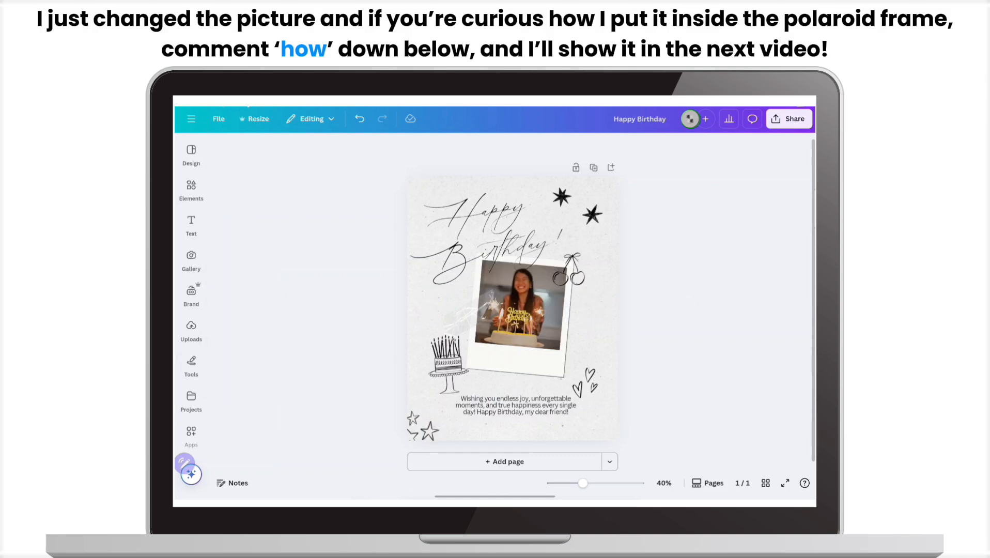
# Preview the birthday design in full screen and return to the editor
pyautogui.scroll(2, 512, 309)
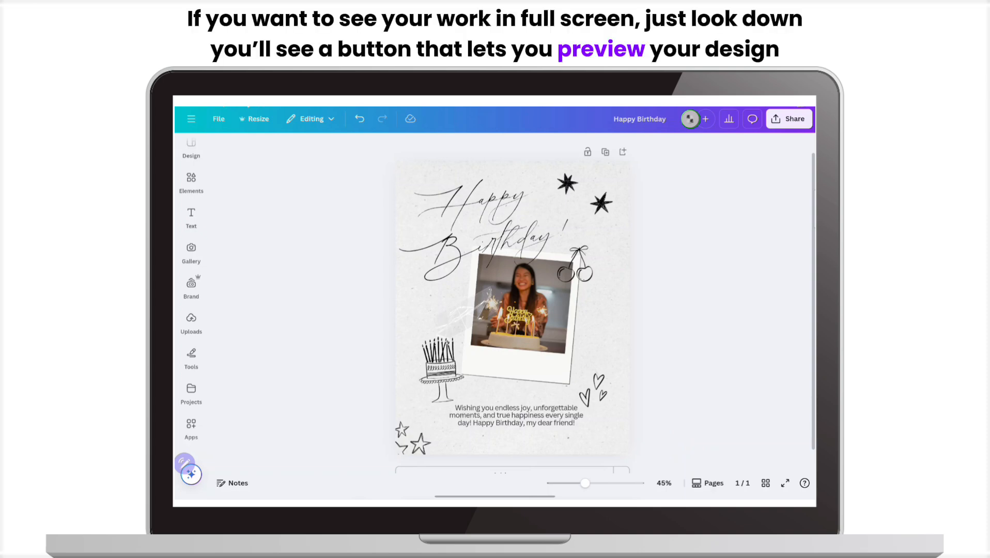
pyautogui.click(784, 483)
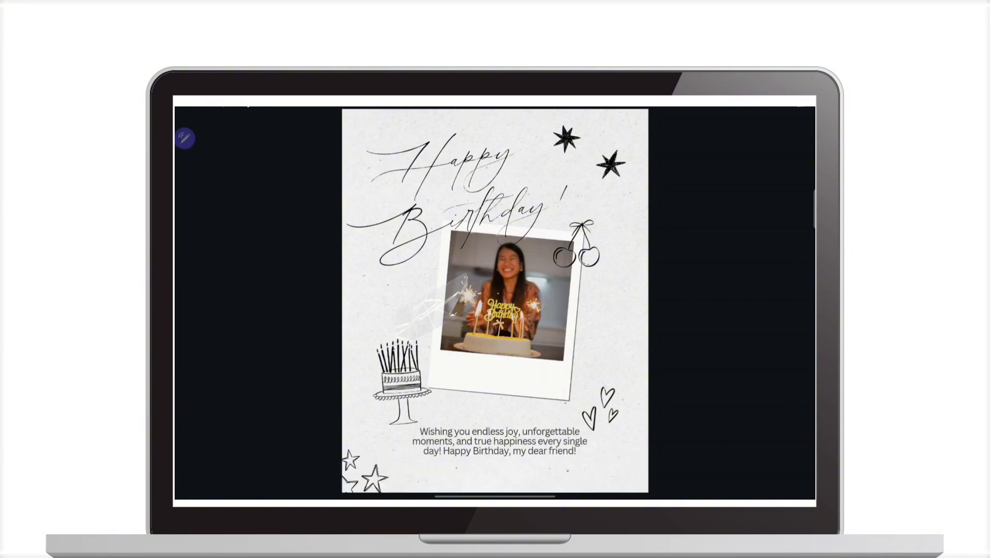
pyautogui.press('Escape')
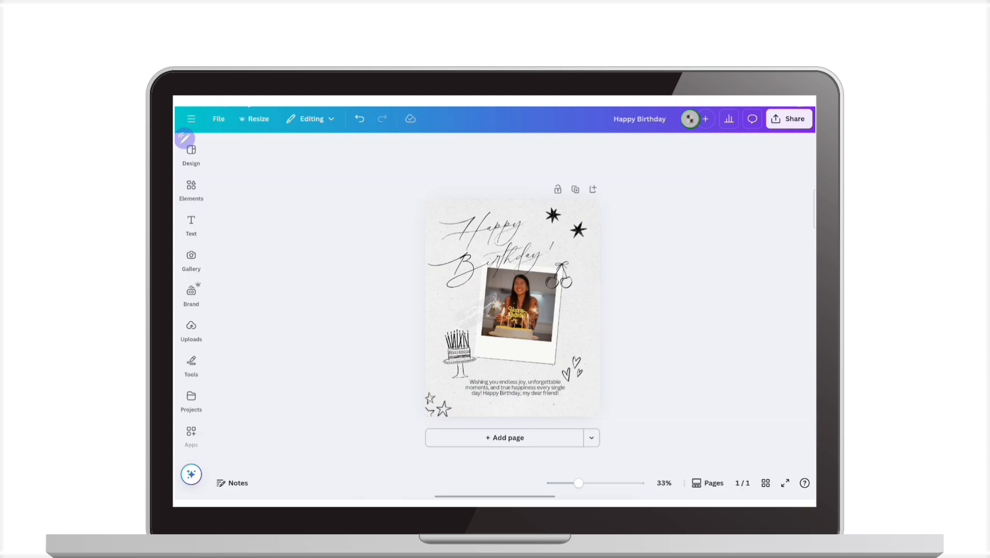
# Try adding a blank page after the birthday page and duplicating it, and delete both blank pages
pyautogui.click(527, 439)
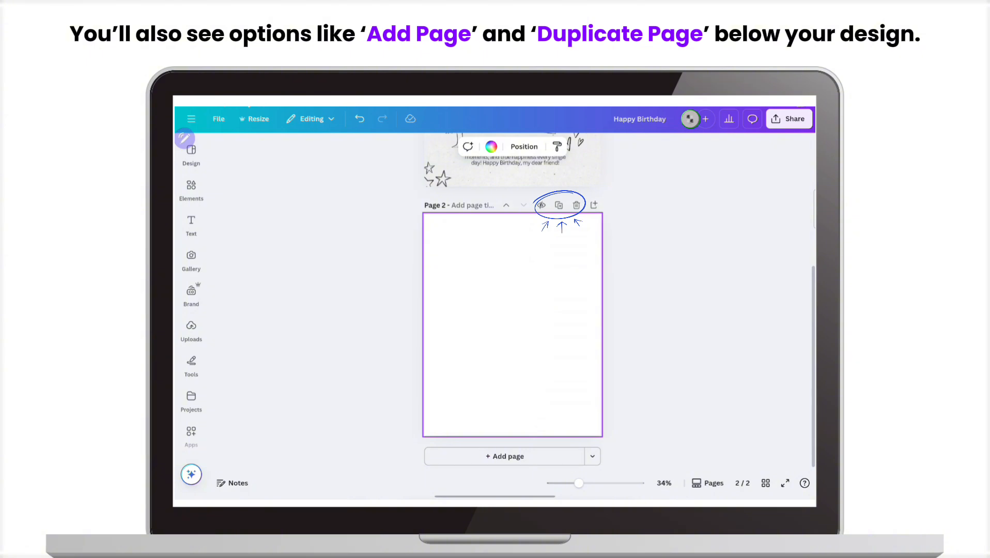
pyautogui.click(560, 205)
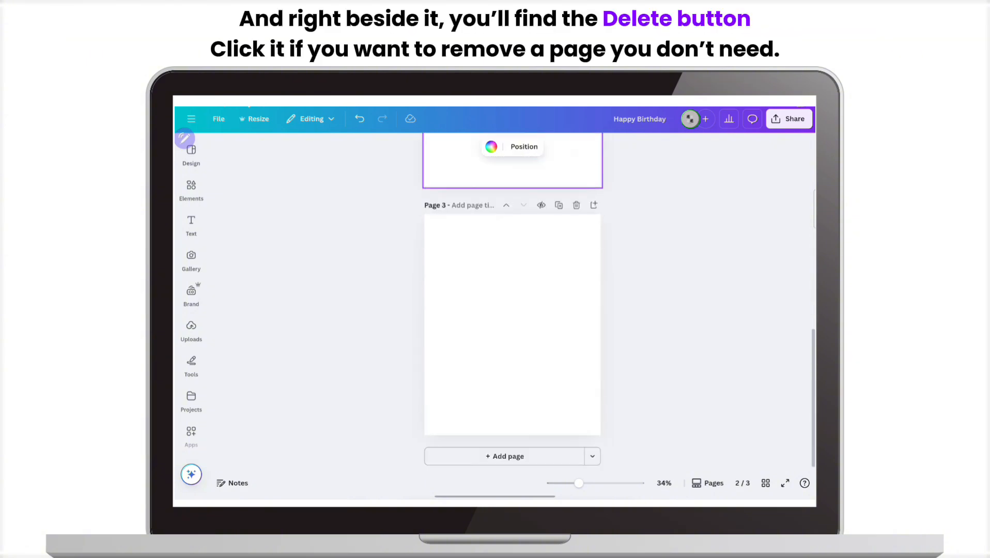
pyautogui.click(577, 205)
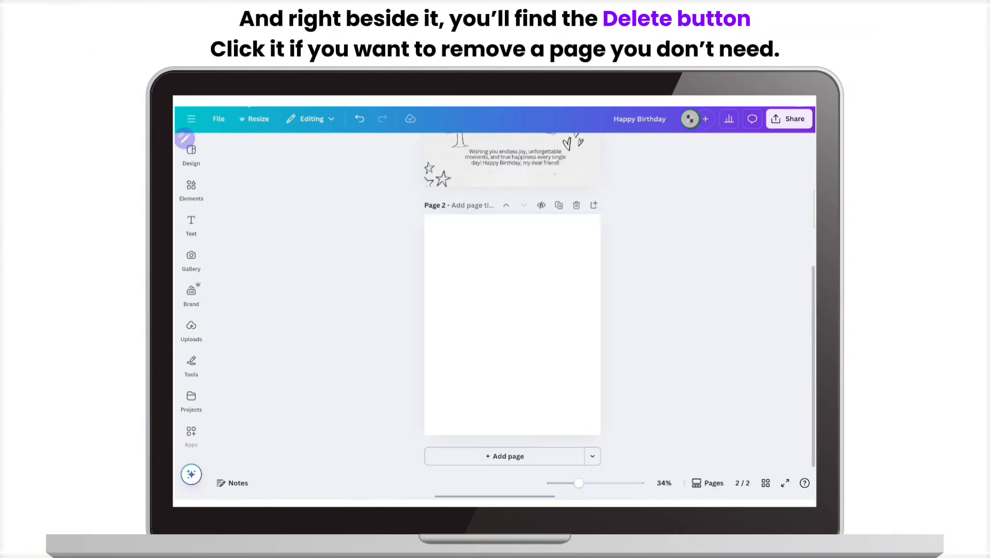
pyautogui.click(577, 205)
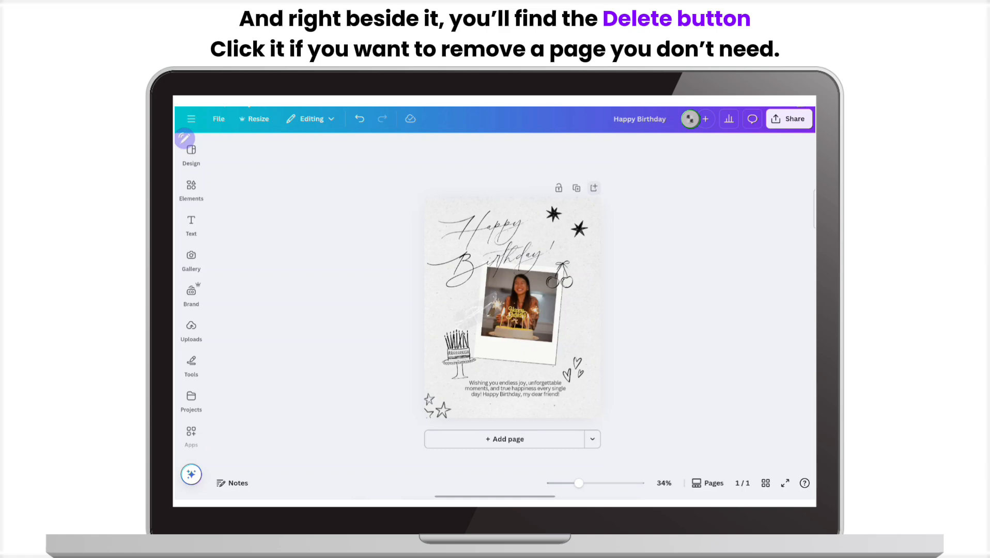
pyautogui.scroll(2, 512, 307)
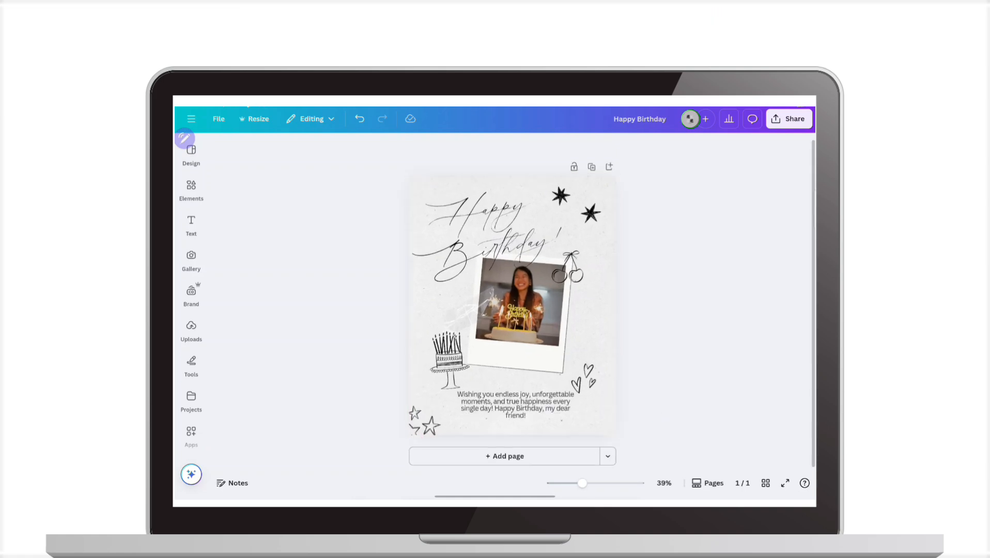
# Download the Happy Birthday design as a PNG file at size 1 (1,080 × 1,350 px)
pyautogui.click(795, 125)
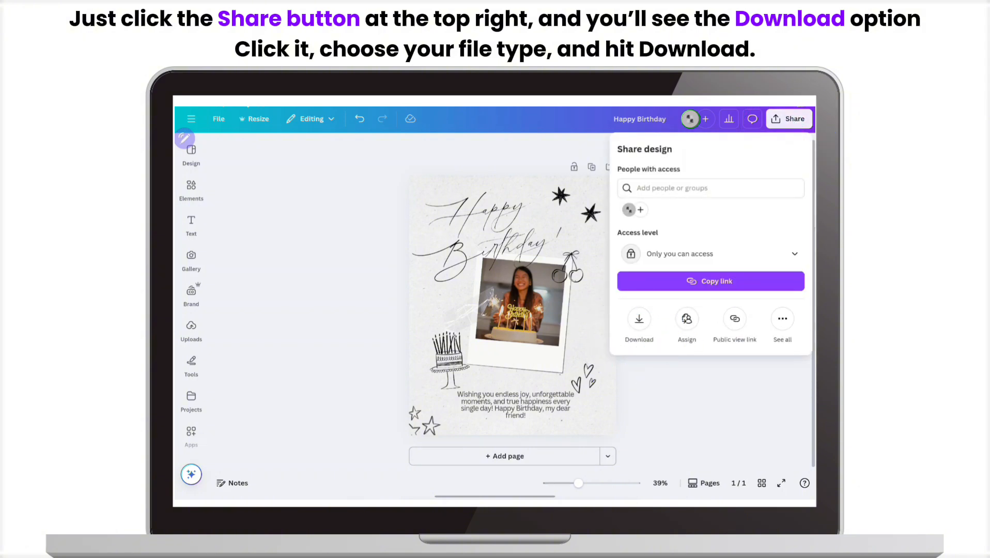
pyautogui.click(639, 319)
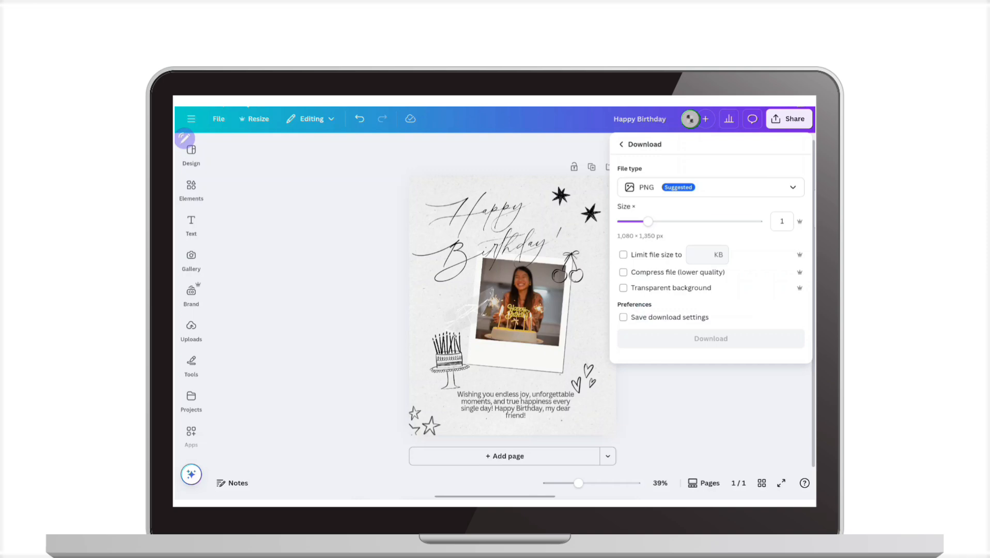
pyautogui.click(784, 188)
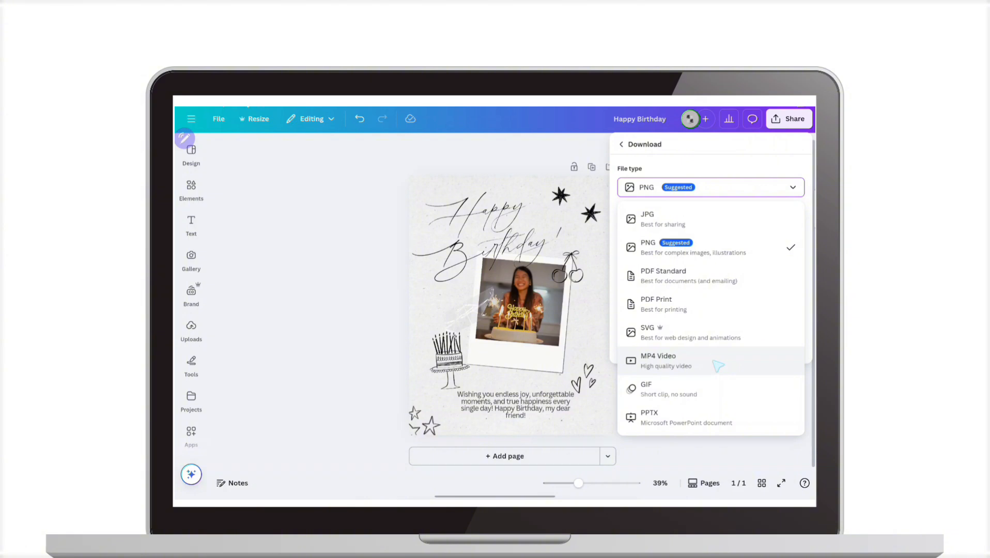
pyautogui.click(715, 247)
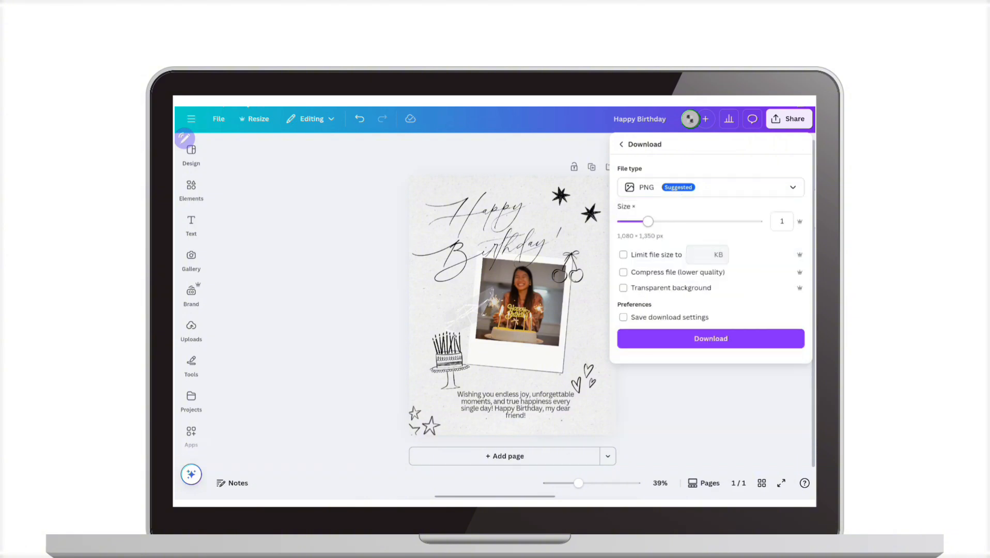
pyautogui.click(730, 342)
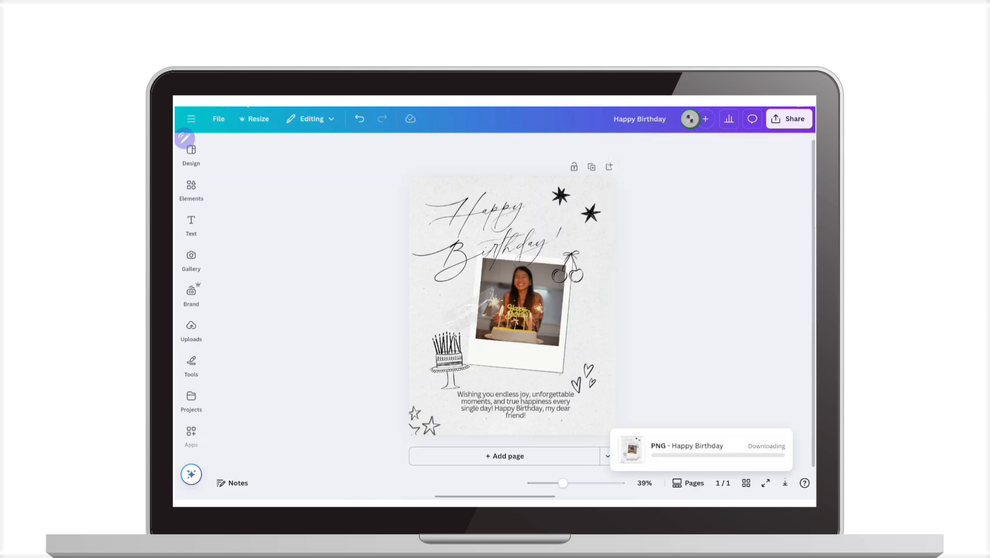